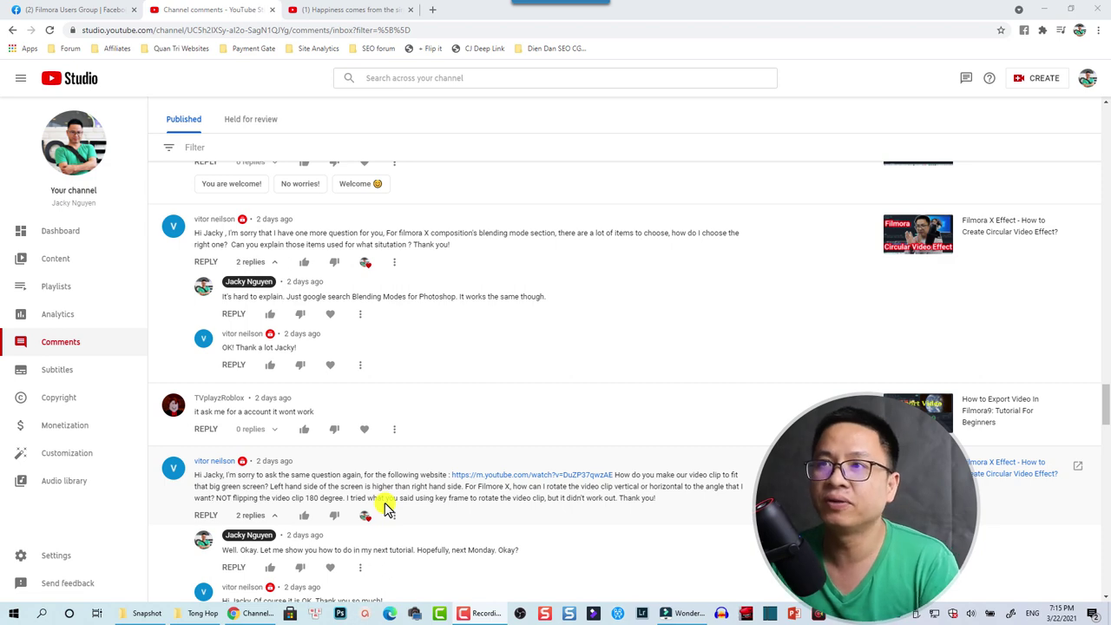
- Replay the 'Happiness comes from the simple things' green-screen crowd video in YouTube from its start
left_click(329, 10)
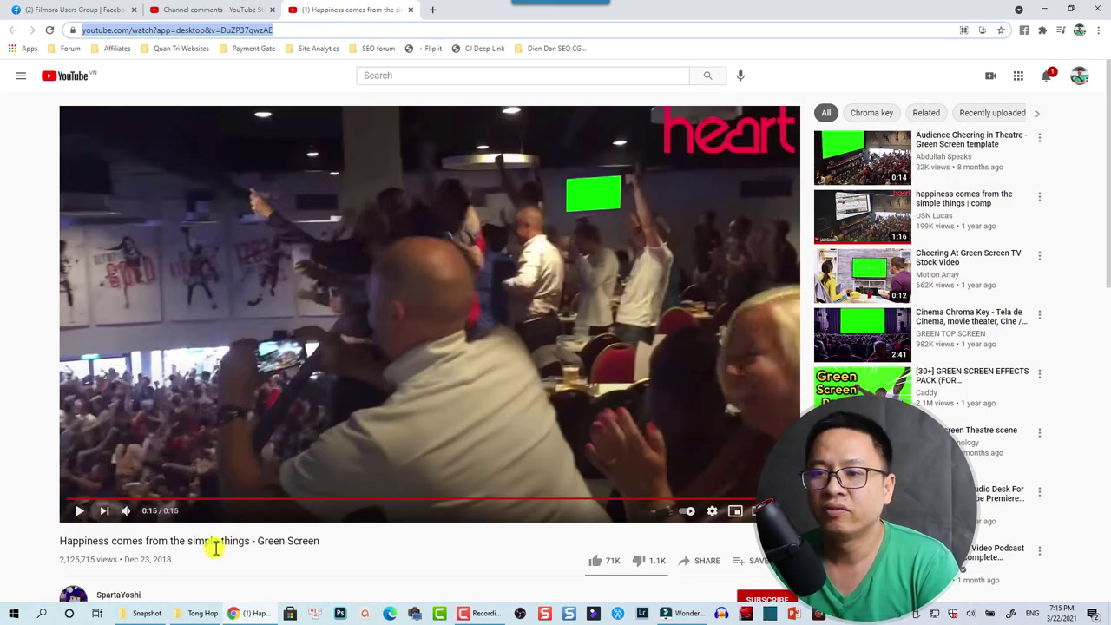
left_click(69, 501)
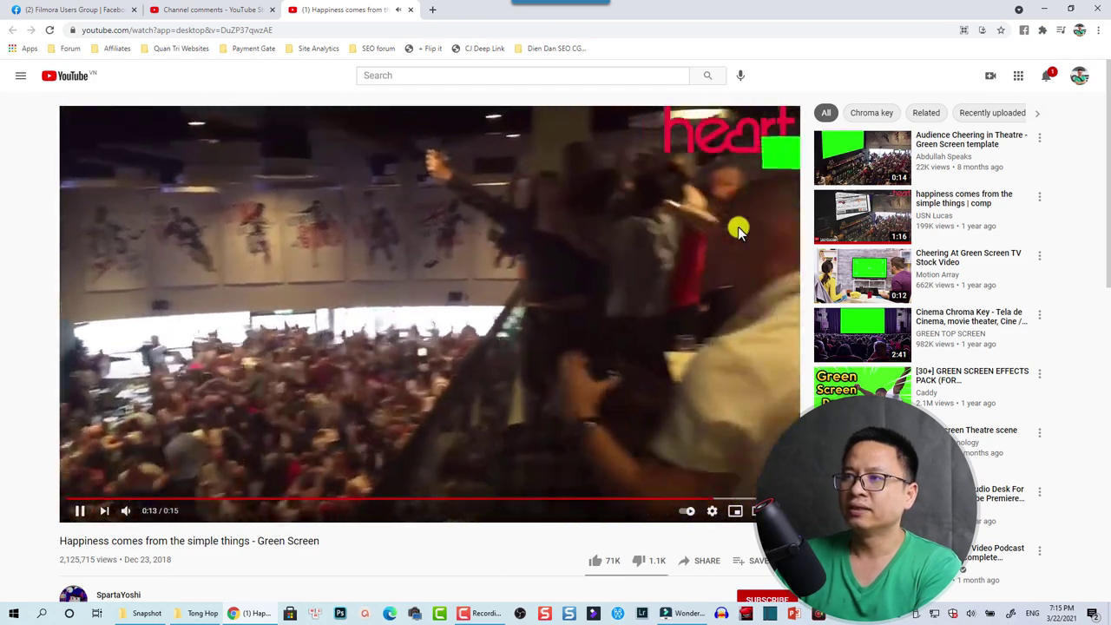
left_click(638, 227)
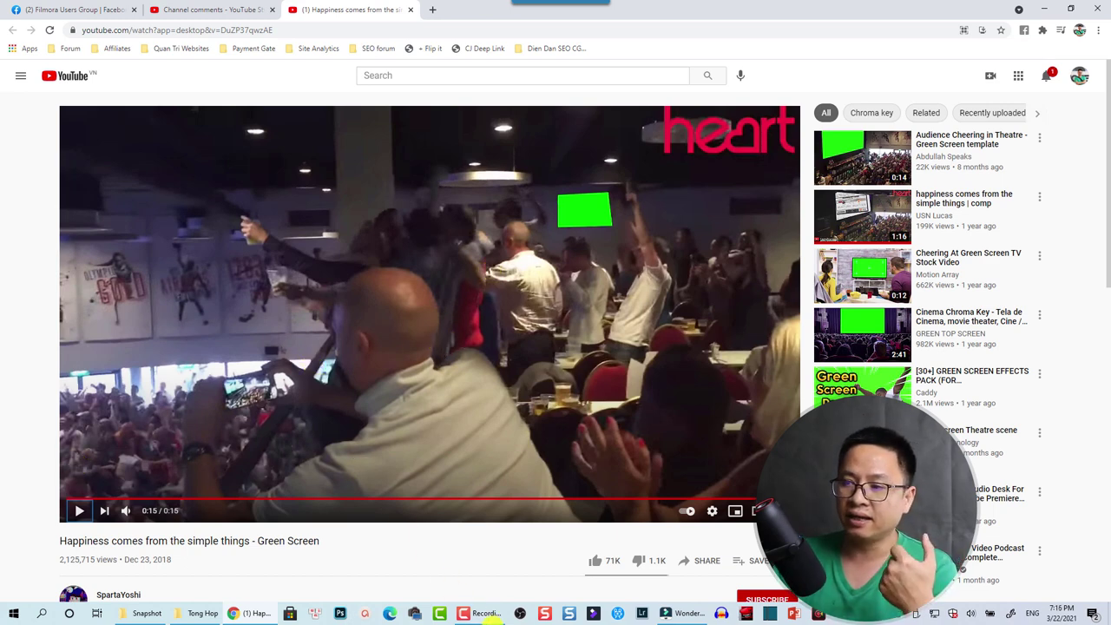
left_click(686, 616)
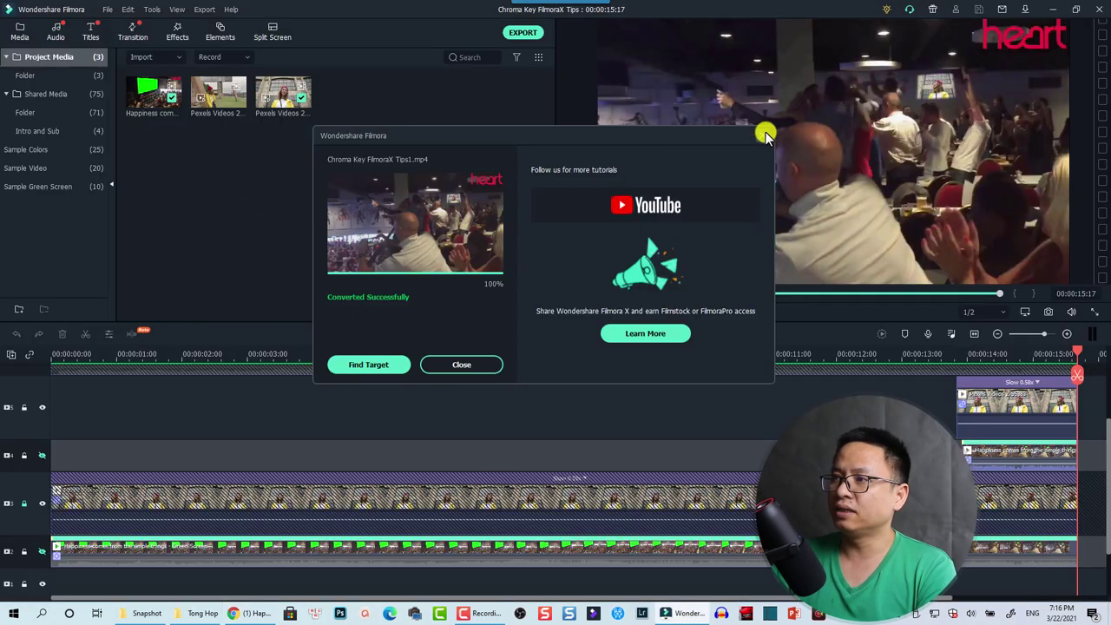
- Dismiss the export message, rewind to the timeline start, and restore the woman-over-crowd composite
key("Escape")
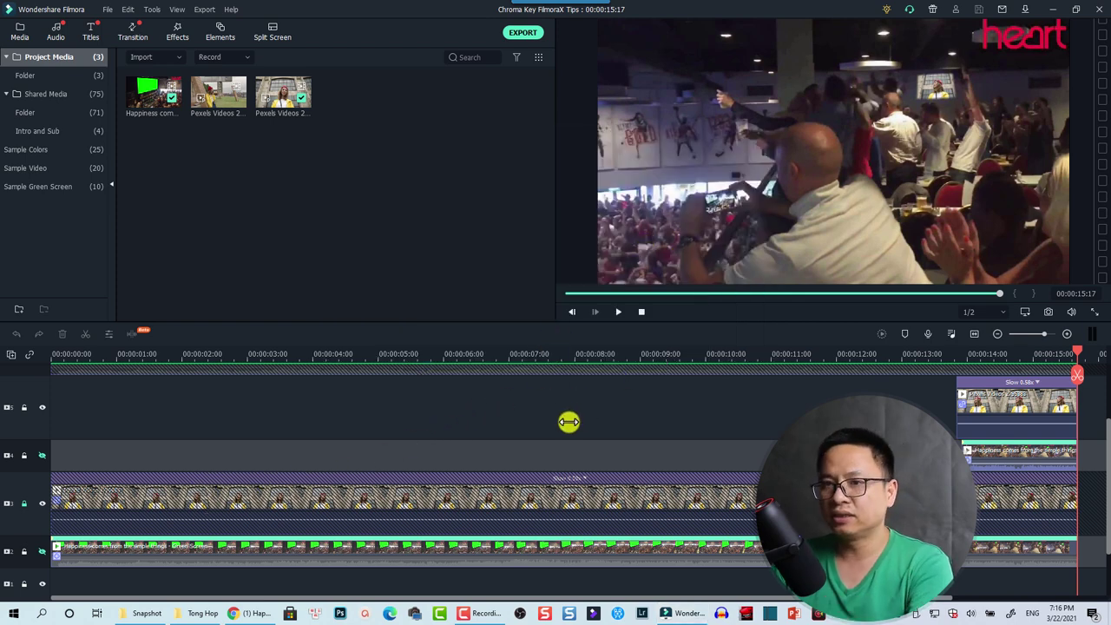
scroll(364, 400, "down", 2)
left_click(56, 361)
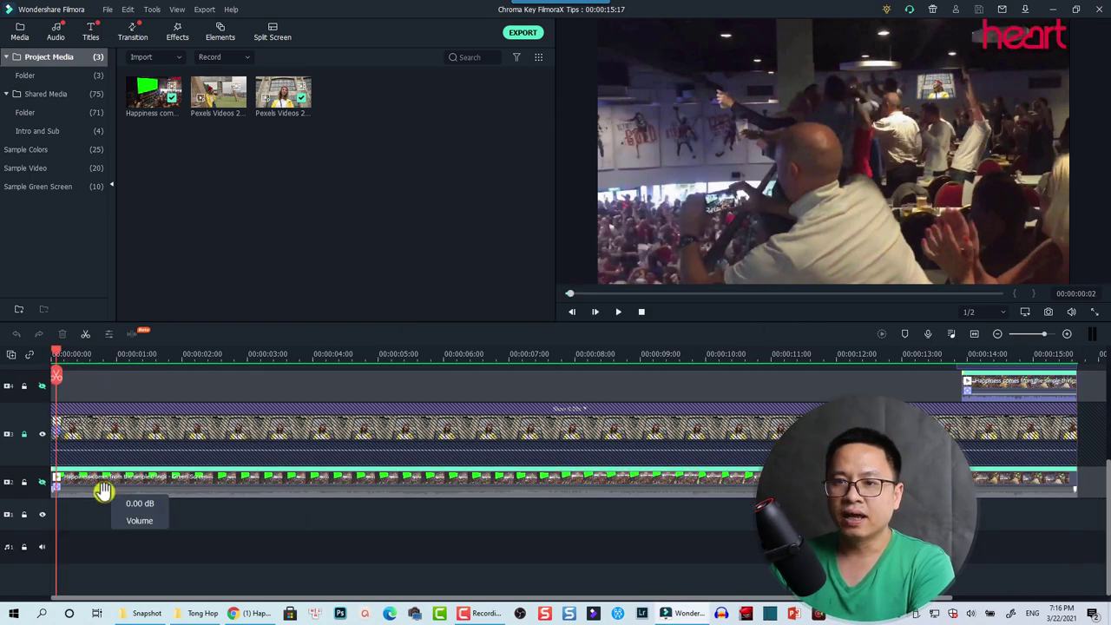
left_click(96, 488)
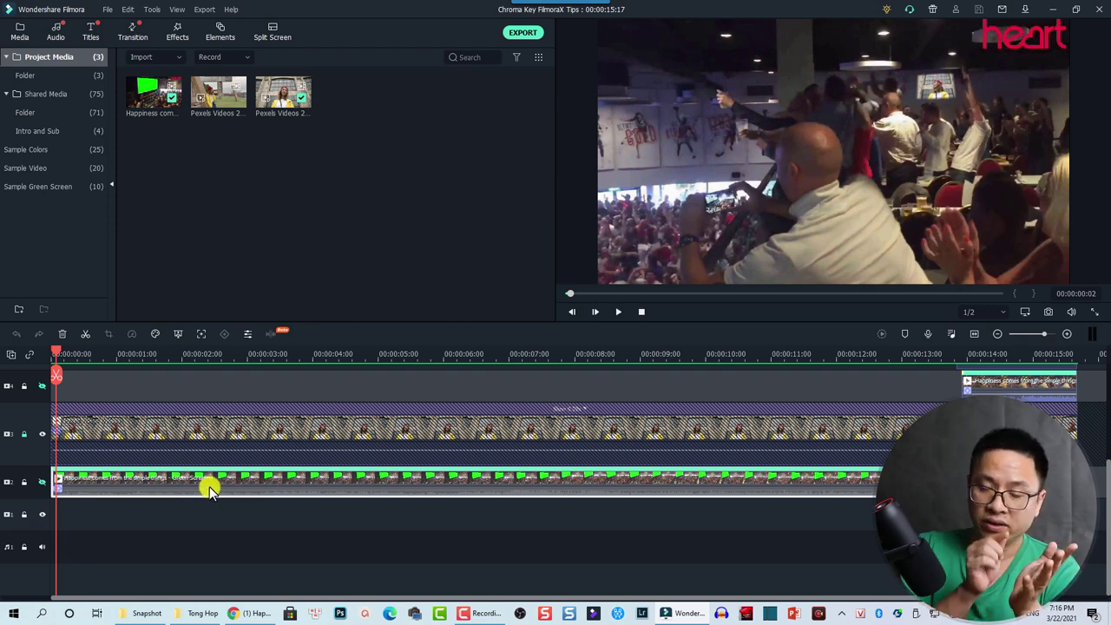
key("ctrl+z")
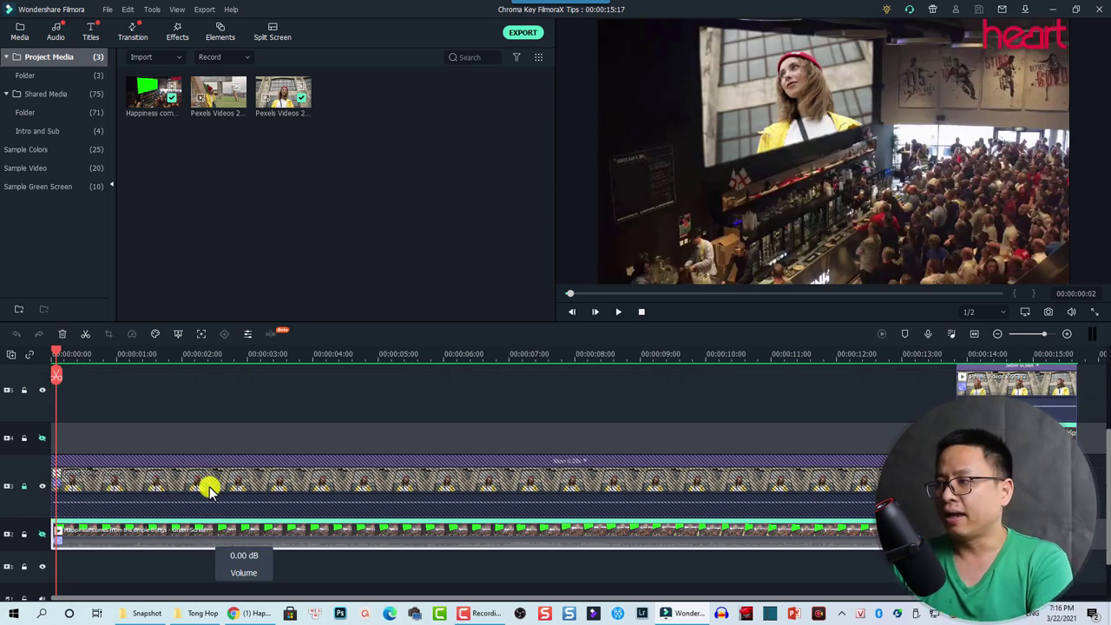
scroll(151, 459, "up", 5)
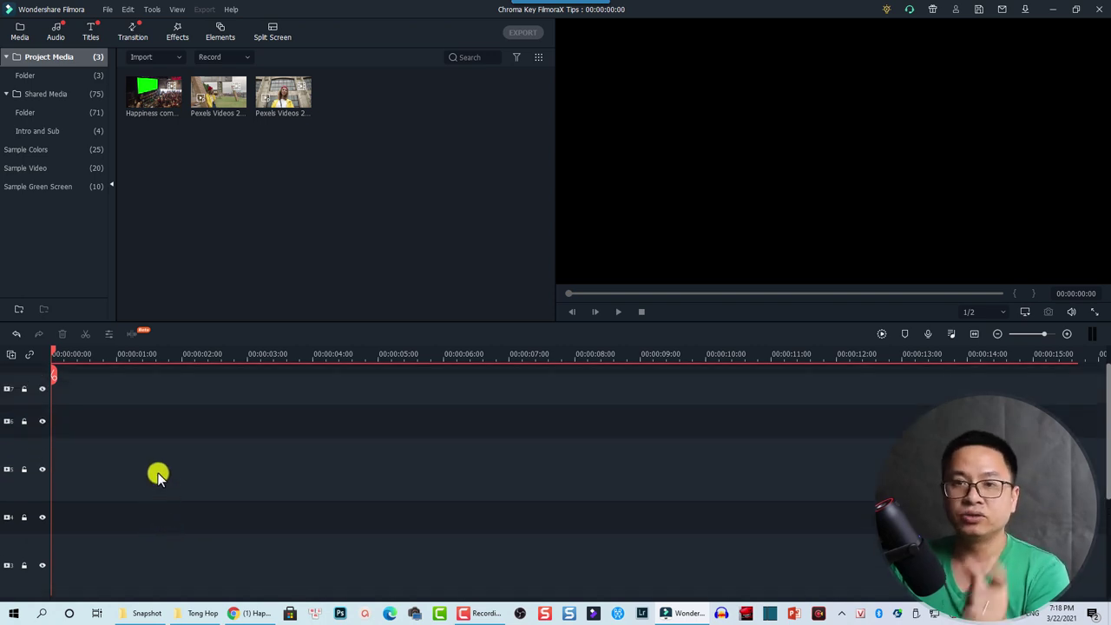
- Add the Happiness crowd clip to the timeline, keep 1920 x 1080 25fps, and rewind to 00:00:00:00
left_click(146, 102)
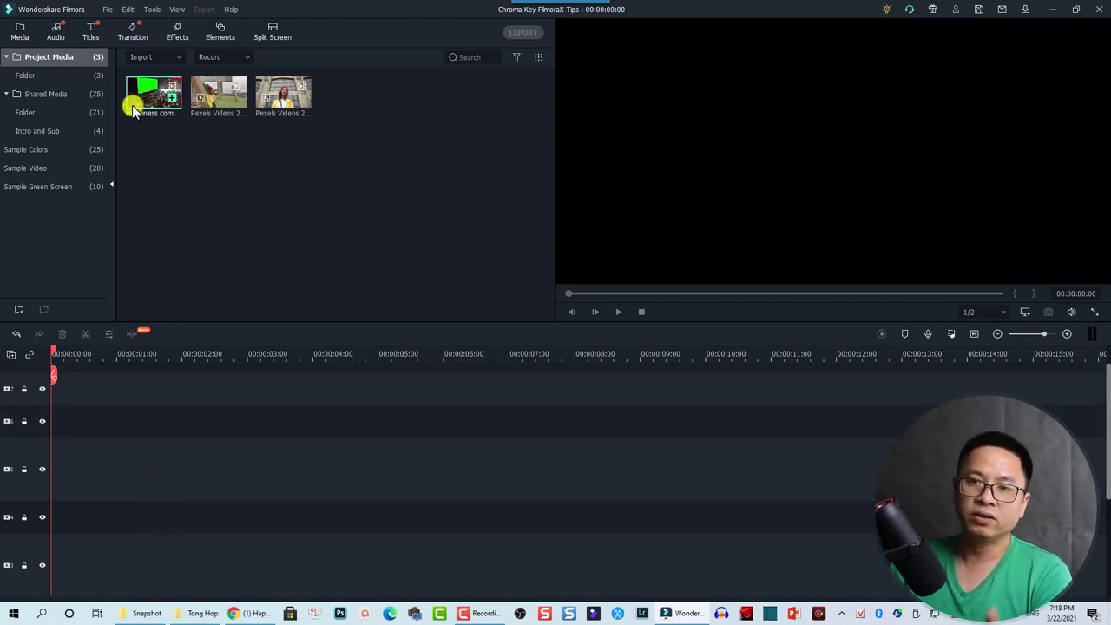
left_click_drag(132, 106, 56, 529)
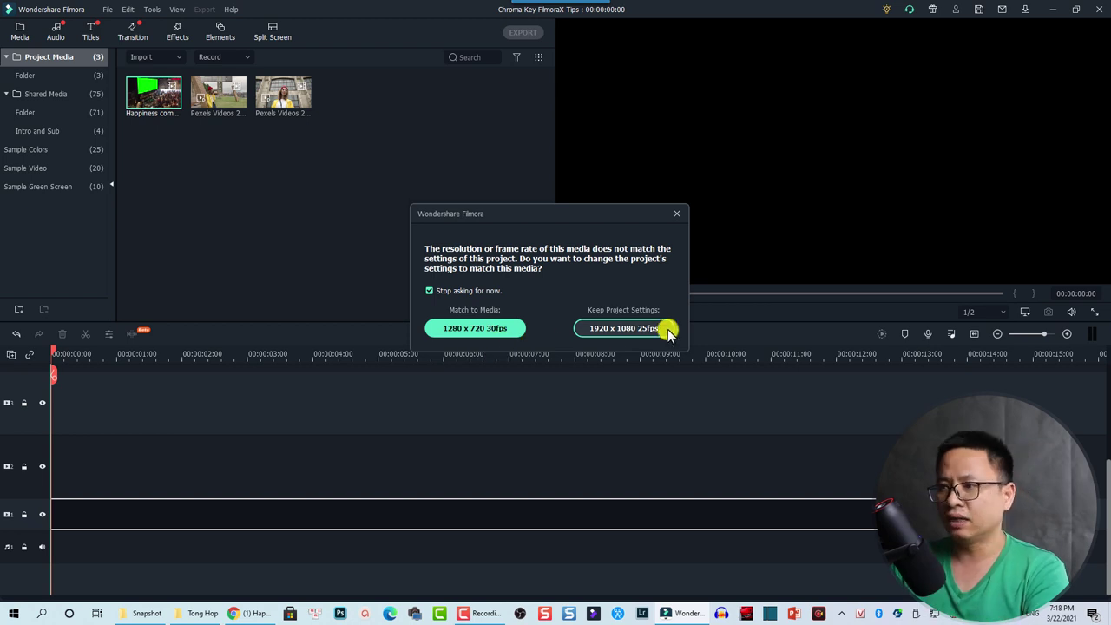
left_click(613, 334)
left_click(110, 476)
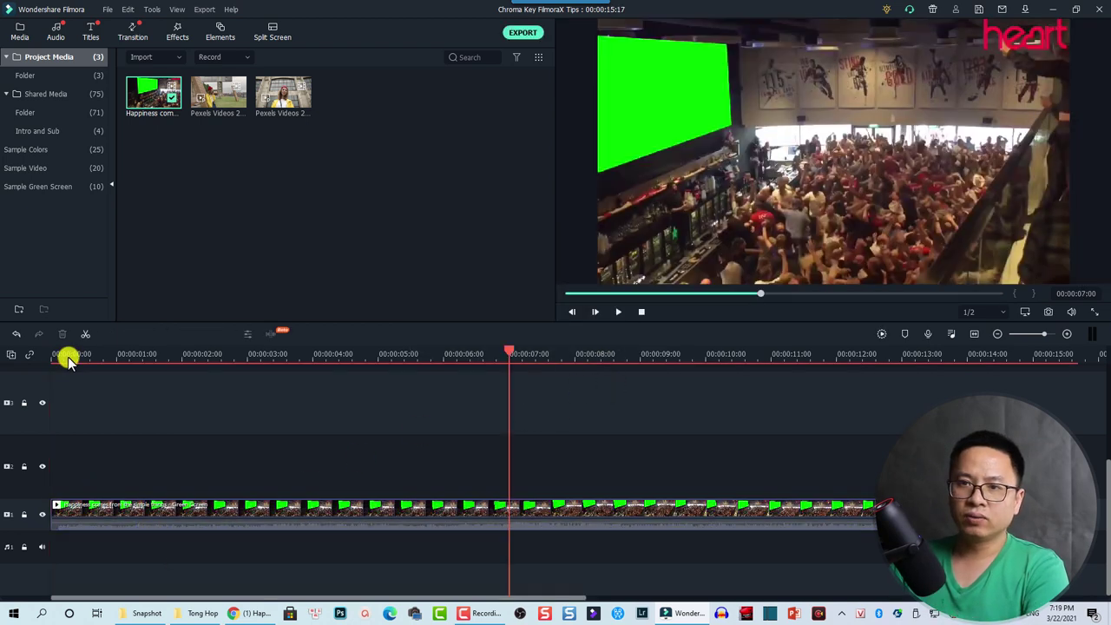
left_click(65, 358)
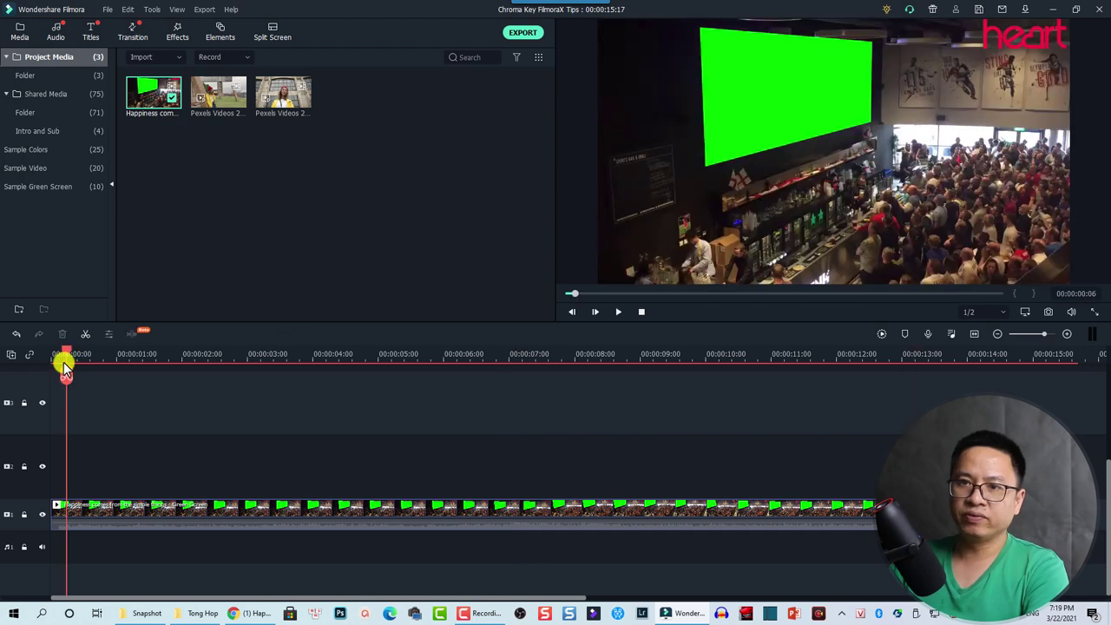
left_click_drag(65, 356, 32, 355)
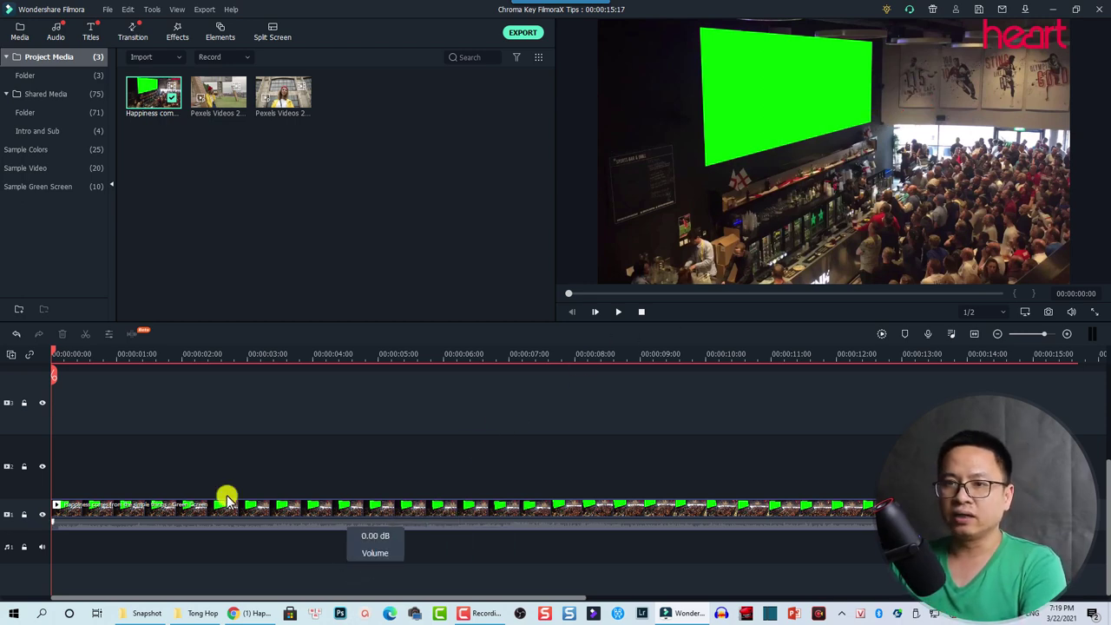
- Motion-track a small wall spot on the crowd clip and review the track around 13-14 seconds
left_click(107, 508)
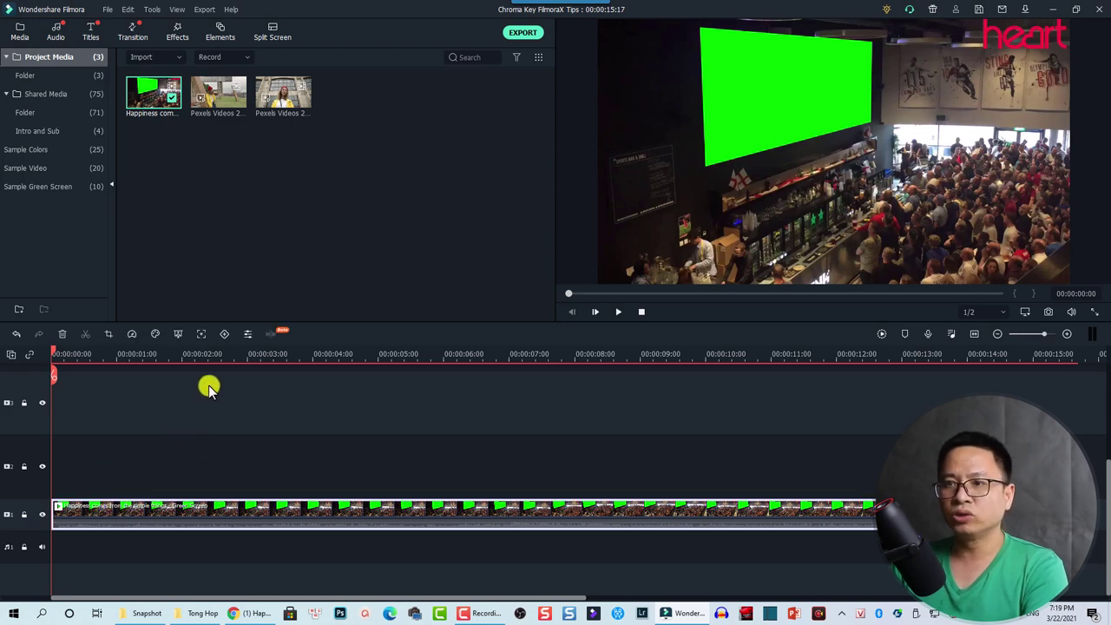
left_click(201, 336)
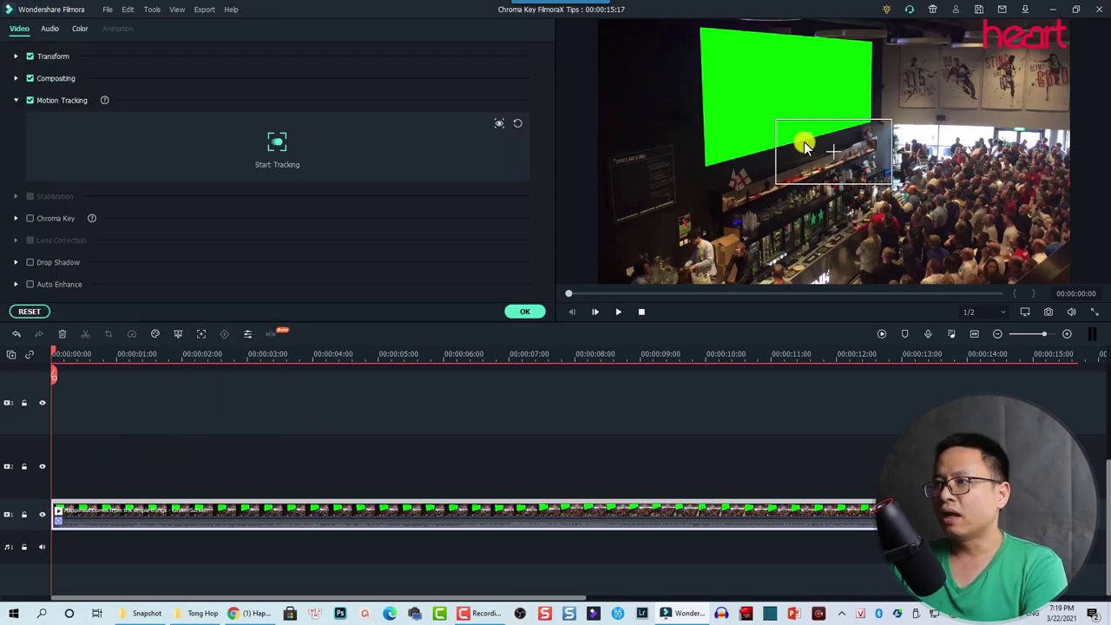
left_click(833, 155)
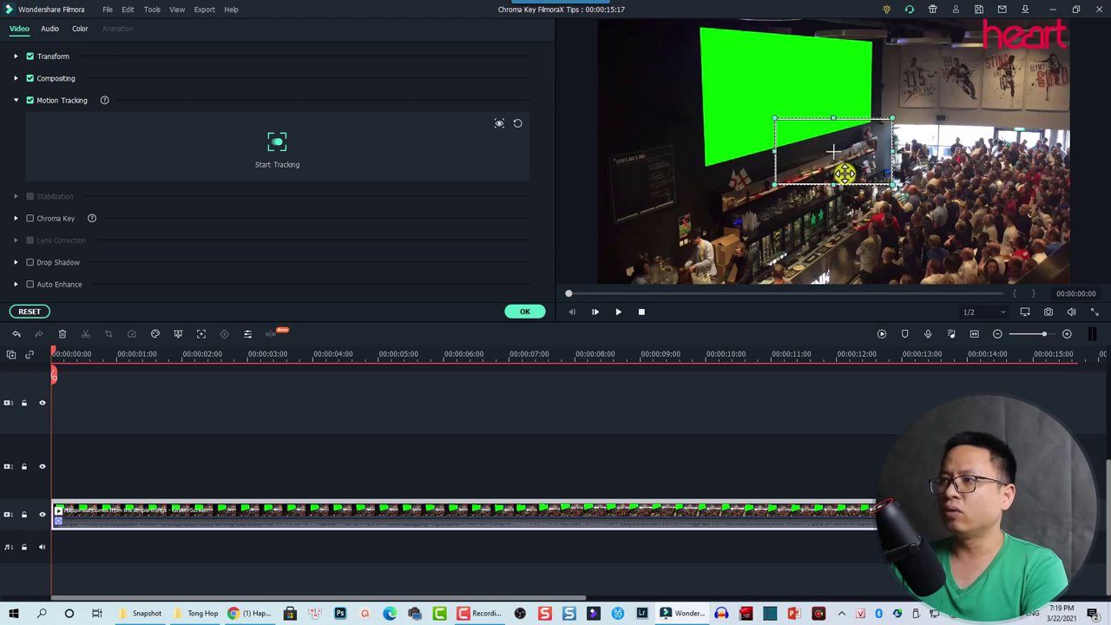
left_click_drag(892, 117, 919, 101)
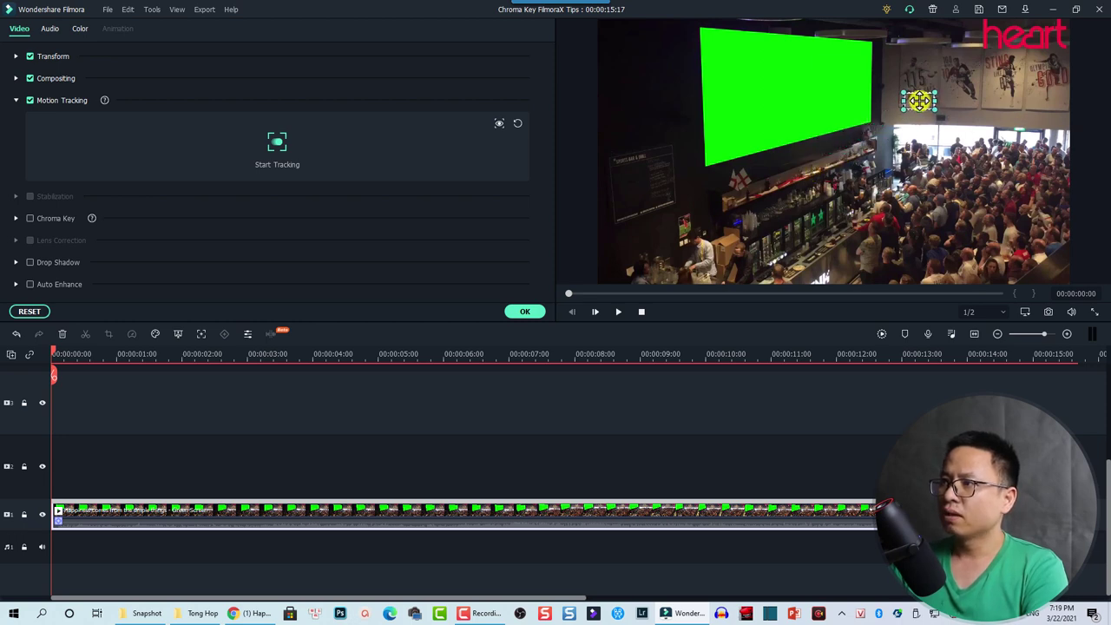
left_click(274, 143)
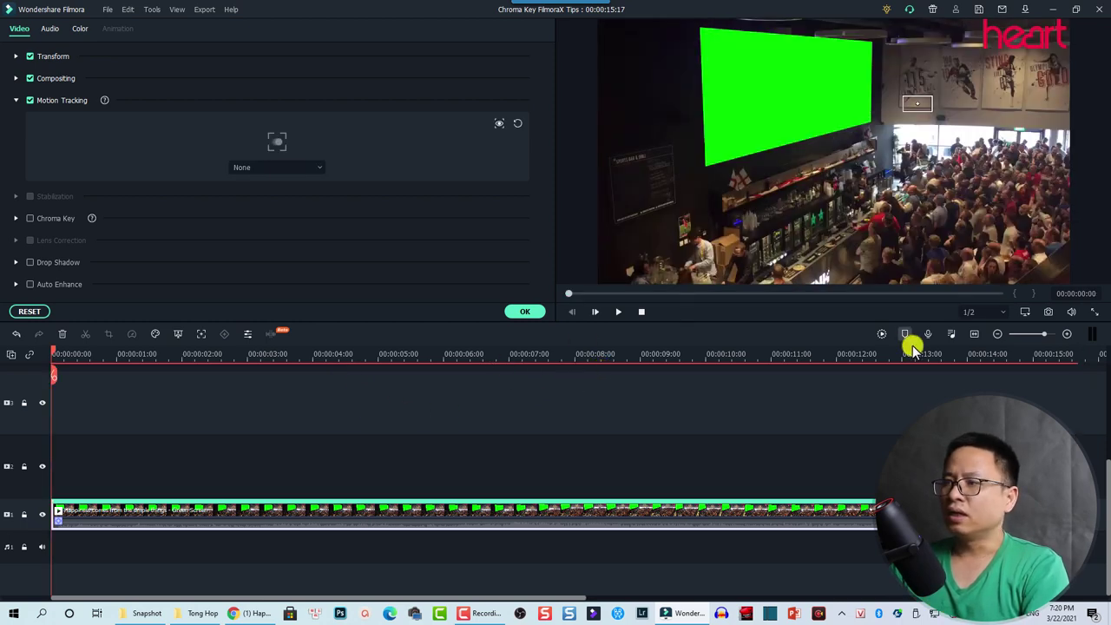
left_click(972, 354)
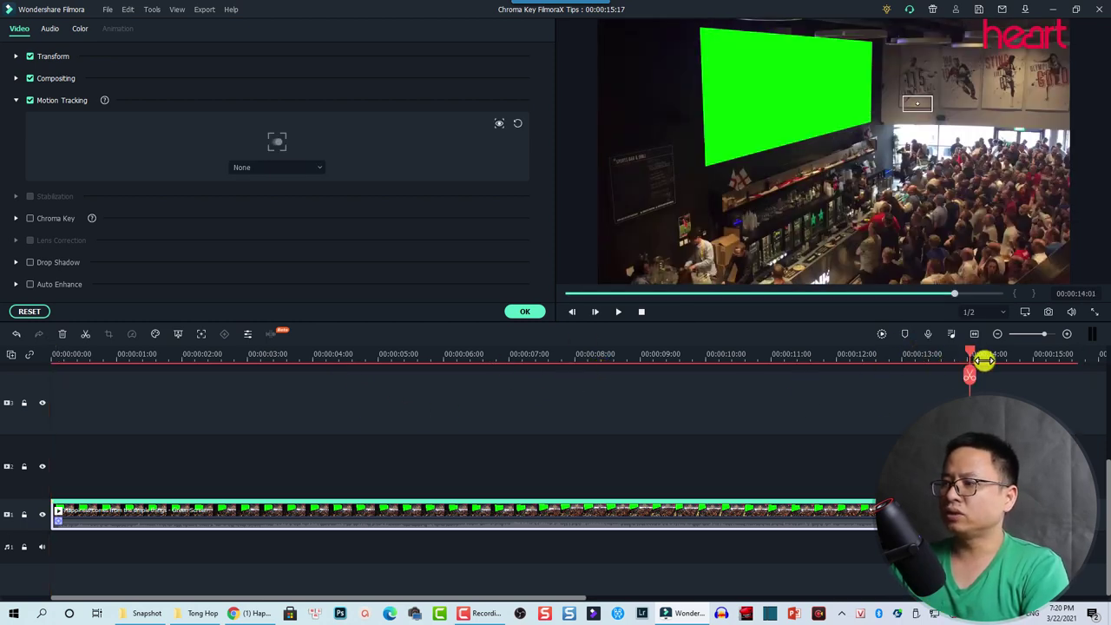
mouse_move(978, 357)
left_mouse_down()
mouse_move(948, 363)
mouse_move(989, 372)
left_mouse_up()
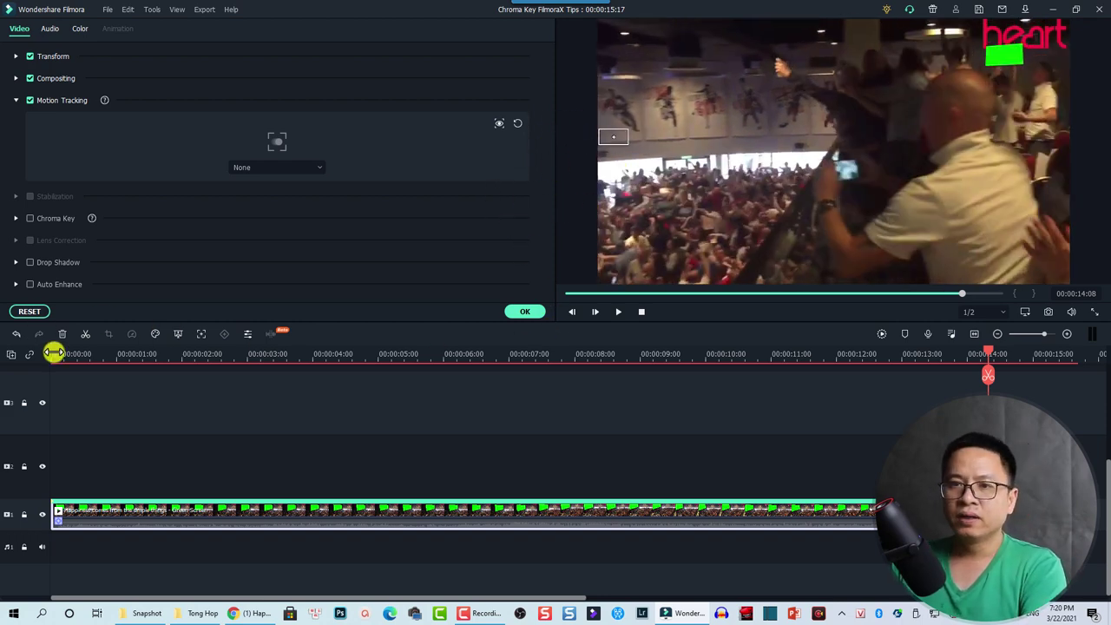
left_click(53, 356)
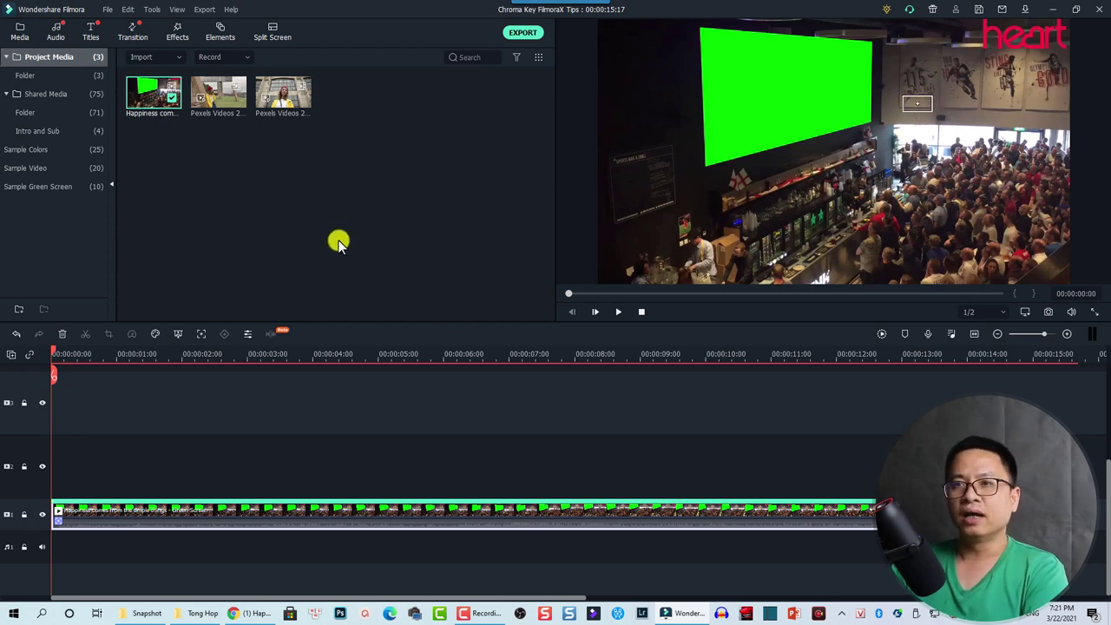
- Place the Pexels woman clip on track 2 and stretch it to the crowd clip's full length
left_click_drag(282, 102, 49, 478)
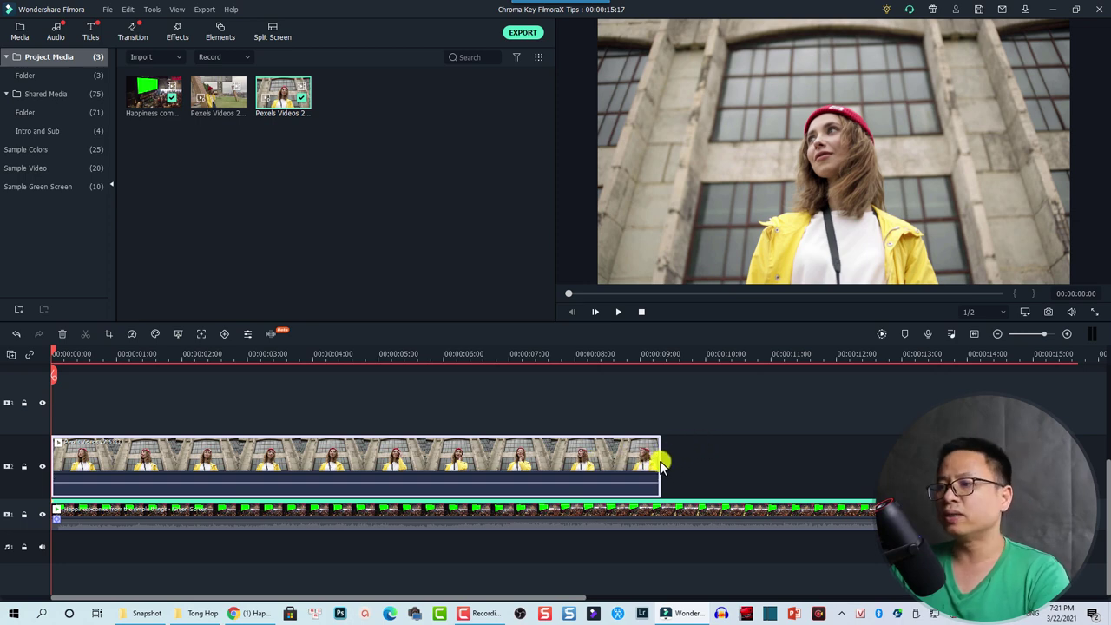
left_click_drag(660, 466, 899, 460)
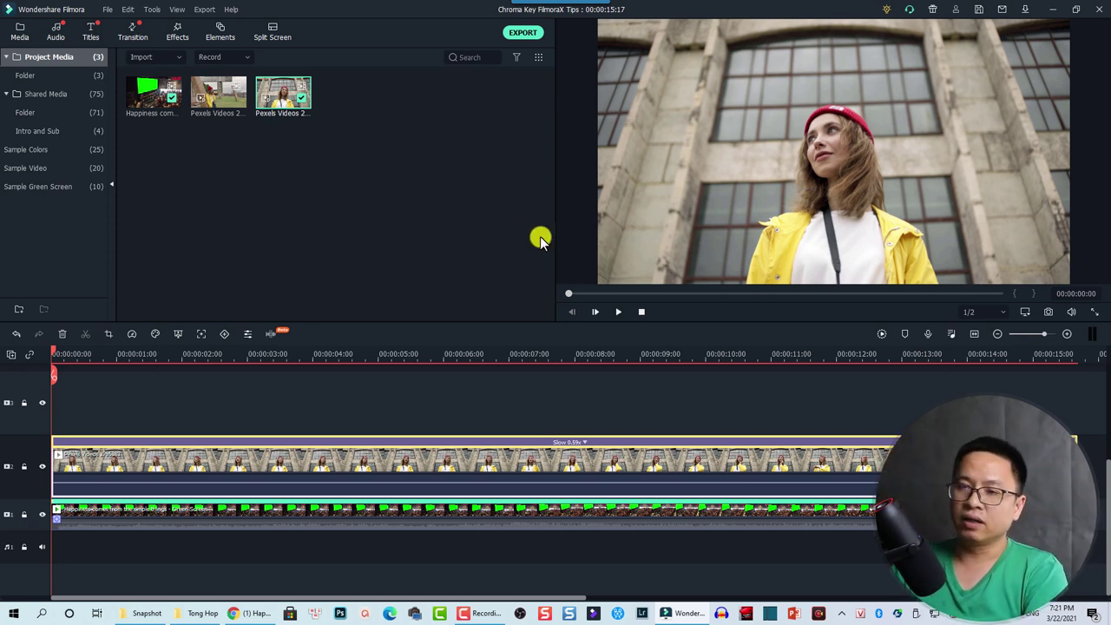
double_click(84, 463)
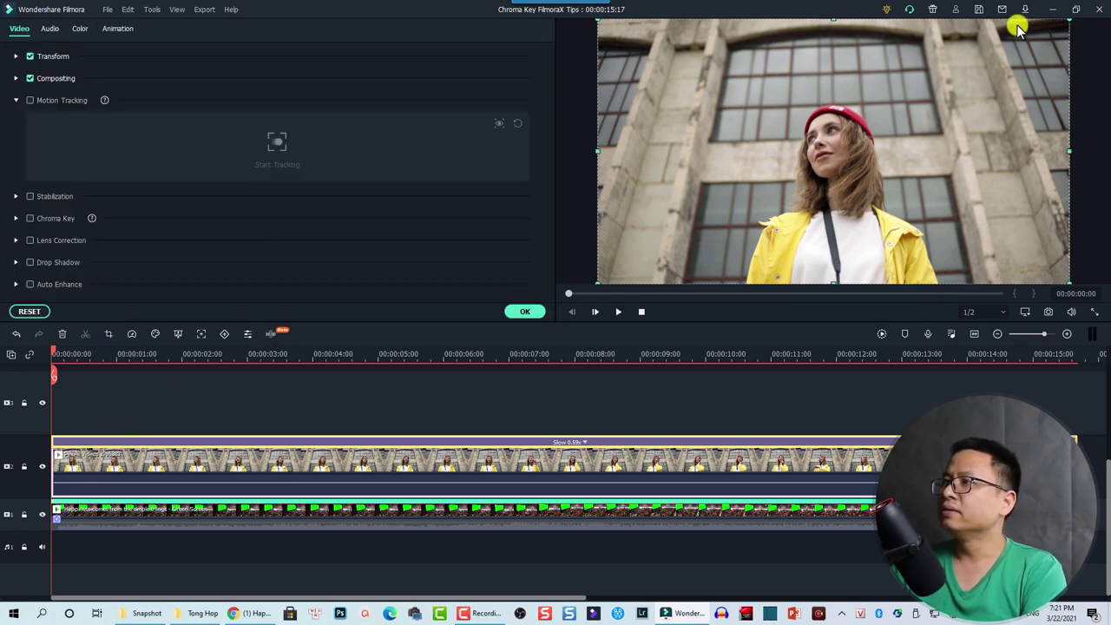
- Shrink the woman clip over the billboard and lower its Compositing Opacity to 77.07
left_click_drag(1072, 21, 855, 220)
mouse_move(796, 97)
left_mouse_down()
mouse_move(794, 67)
mouse_move(791, 106)
left_mouse_up()
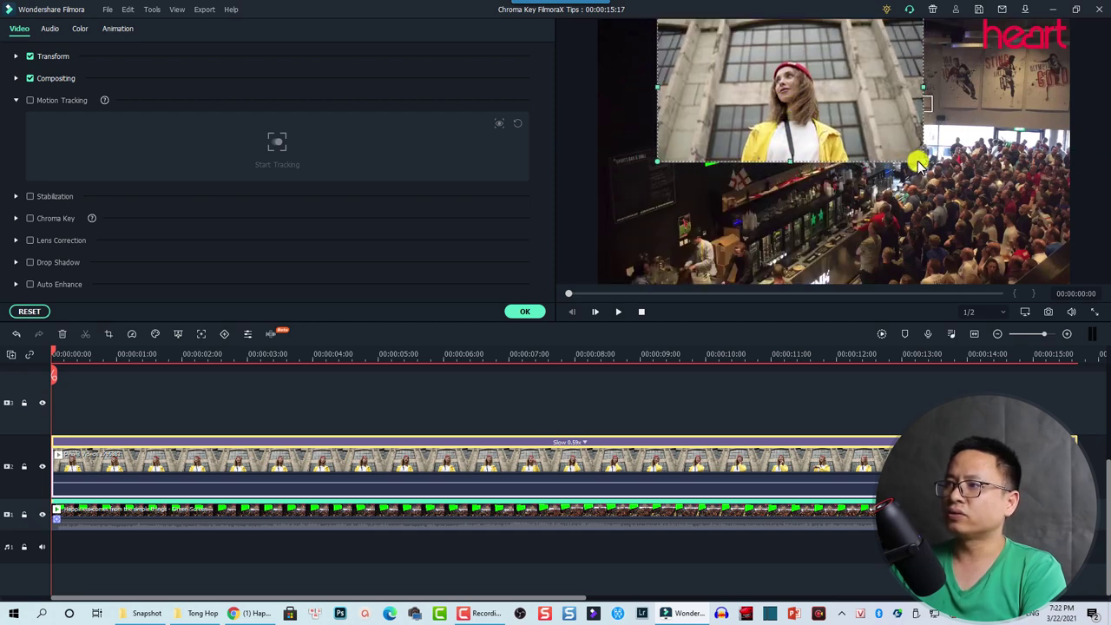
left_click_drag(928, 163, 940, 172)
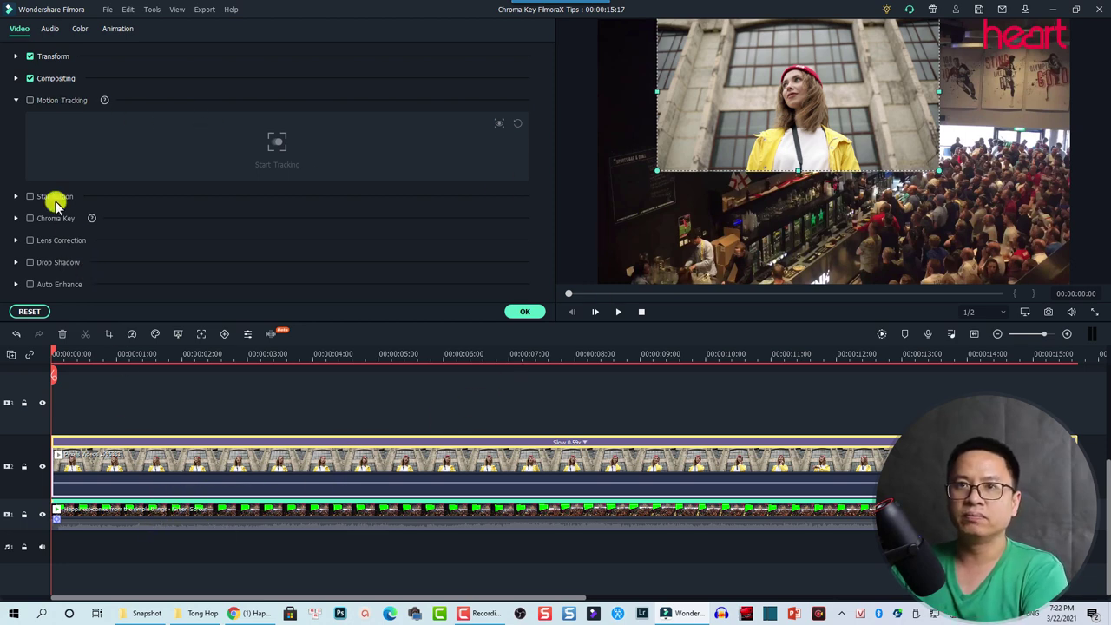
left_click(16, 79)
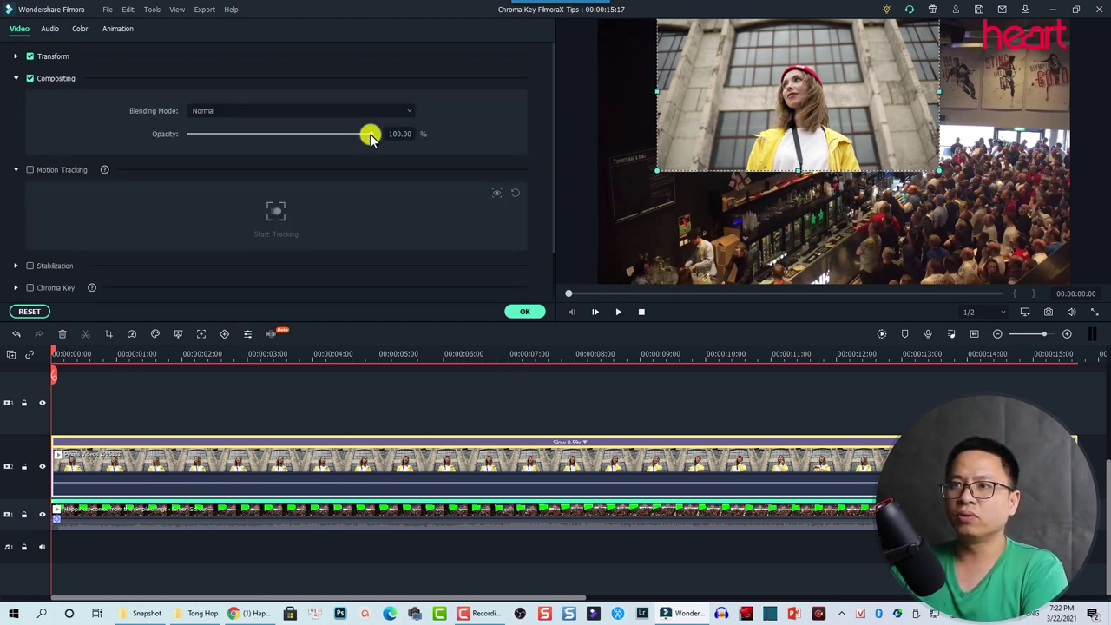
left_click_drag(371, 139, 330, 141)
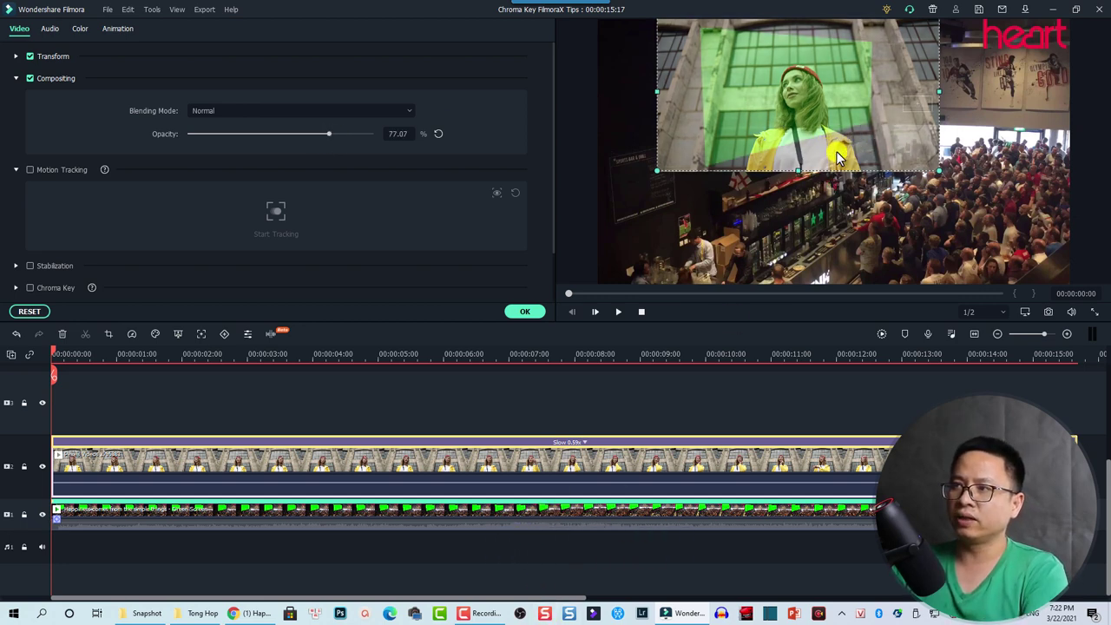
- Tilt, reposition and resize the woman clip to fit the billboard's angle and size
left_click_drag(838, 159, 826, 133)
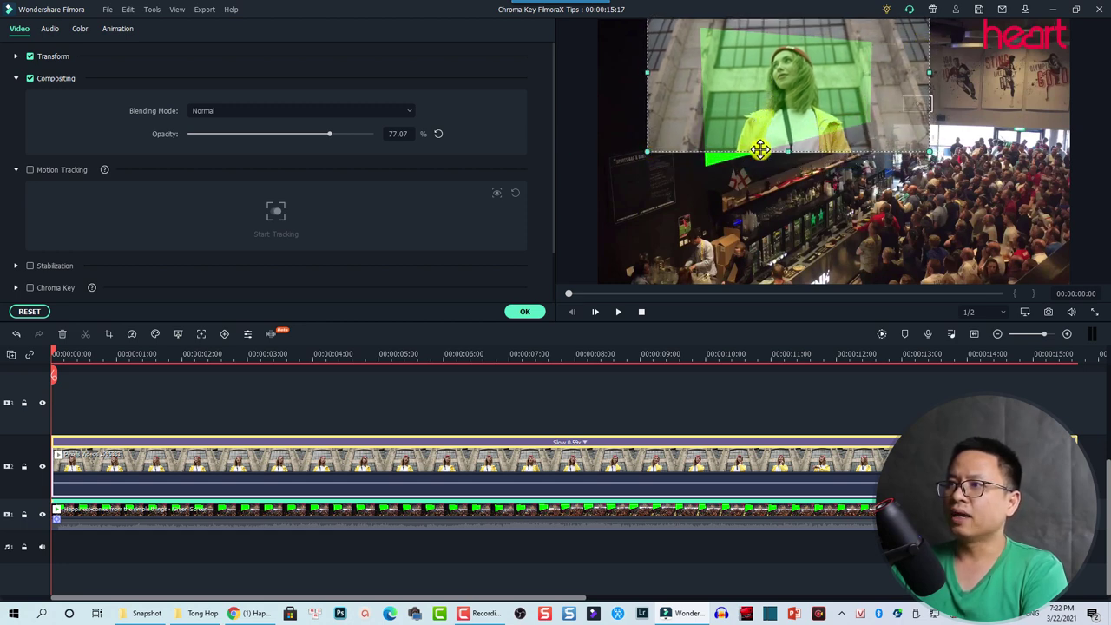
left_click_drag(760, 149, 761, 169)
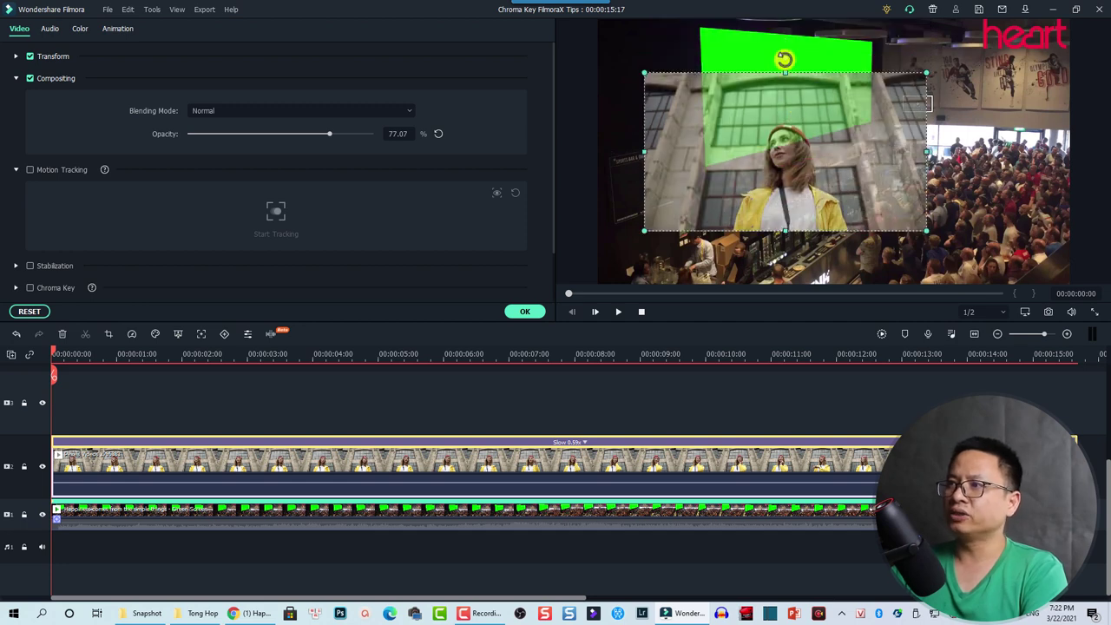
left_click_drag(779, 58, 777, 58)
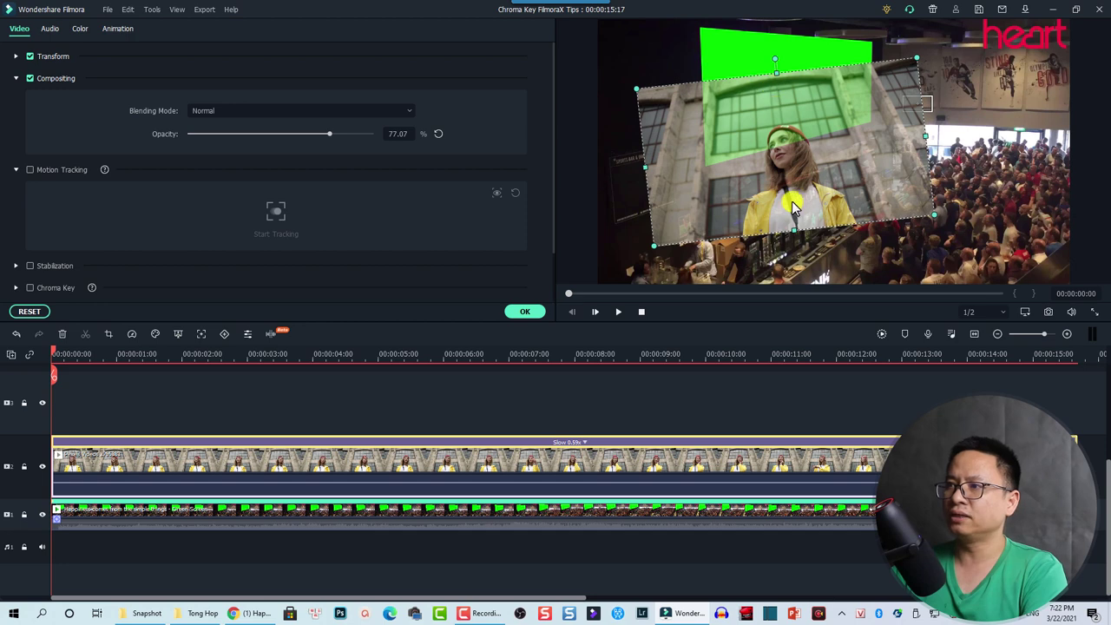
left_click_drag(789, 159, 788, 134)
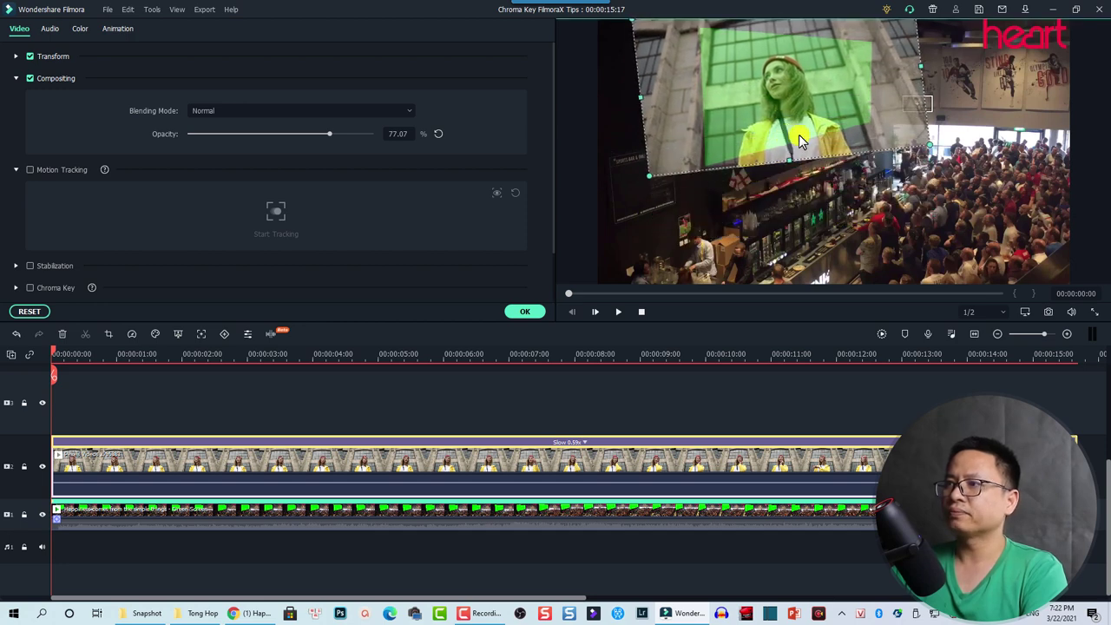
mouse_move(894, 133)
left_mouse_down()
mouse_move(886, 129)
mouse_move(900, 150)
left_mouse_up()
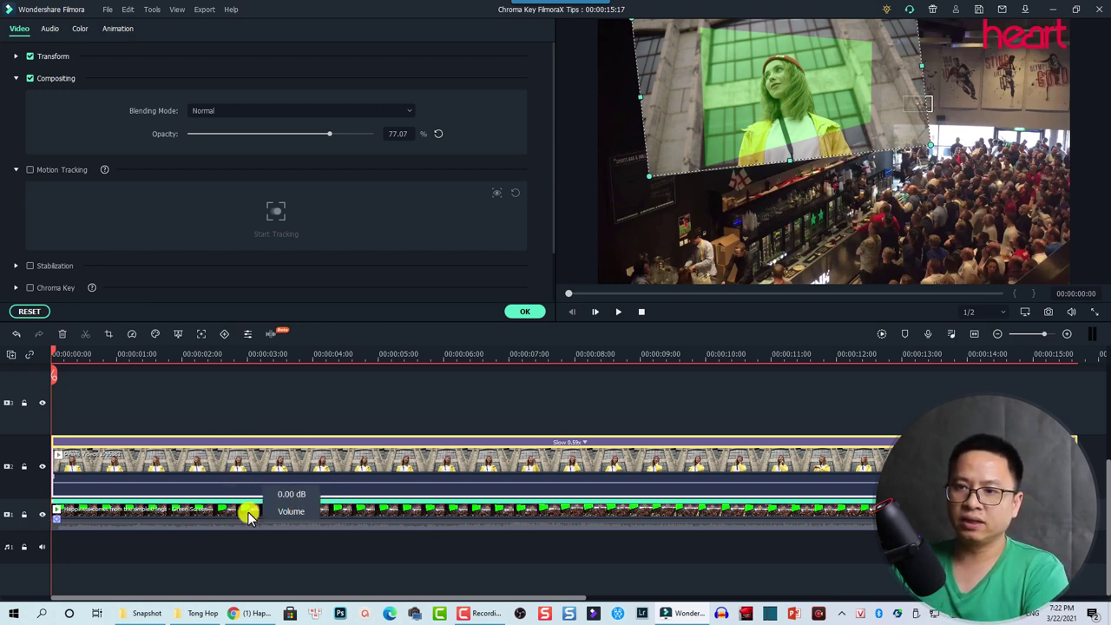
mouse_move(208, 521)
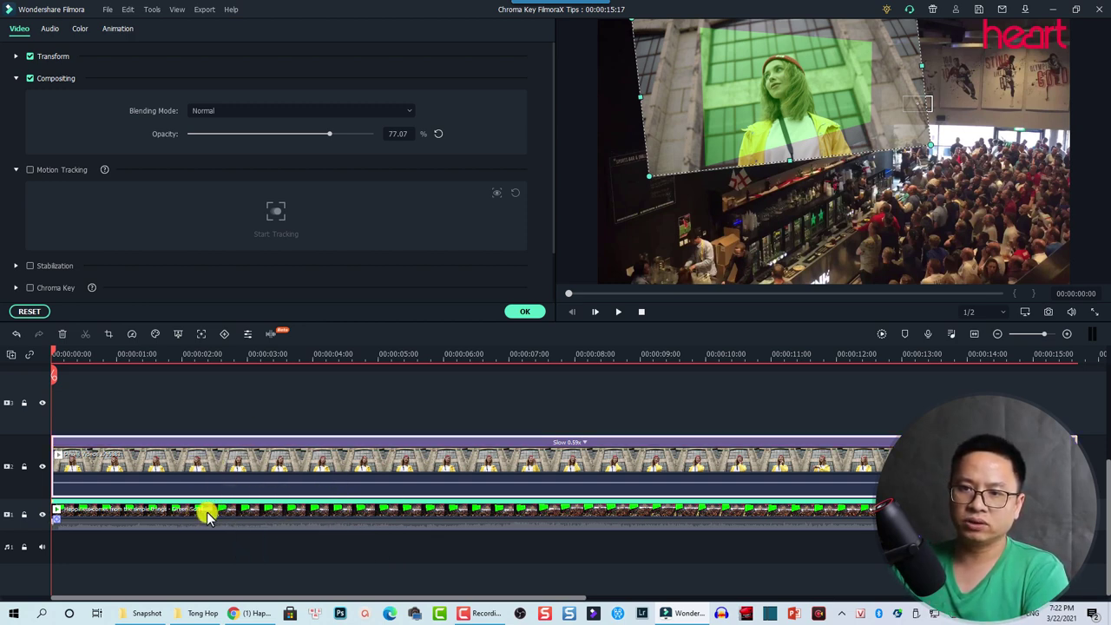
left_click(209, 515)
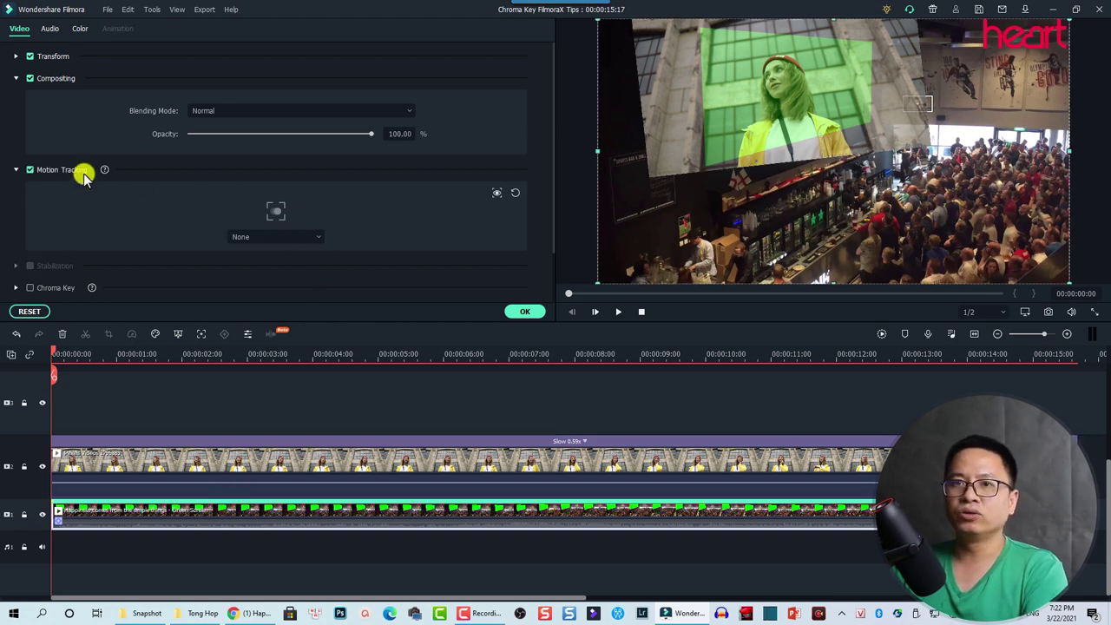
- Attach Pexels Videos 2795383 to the crowd clip's motion track and confirm with OK
left_click(280, 235)
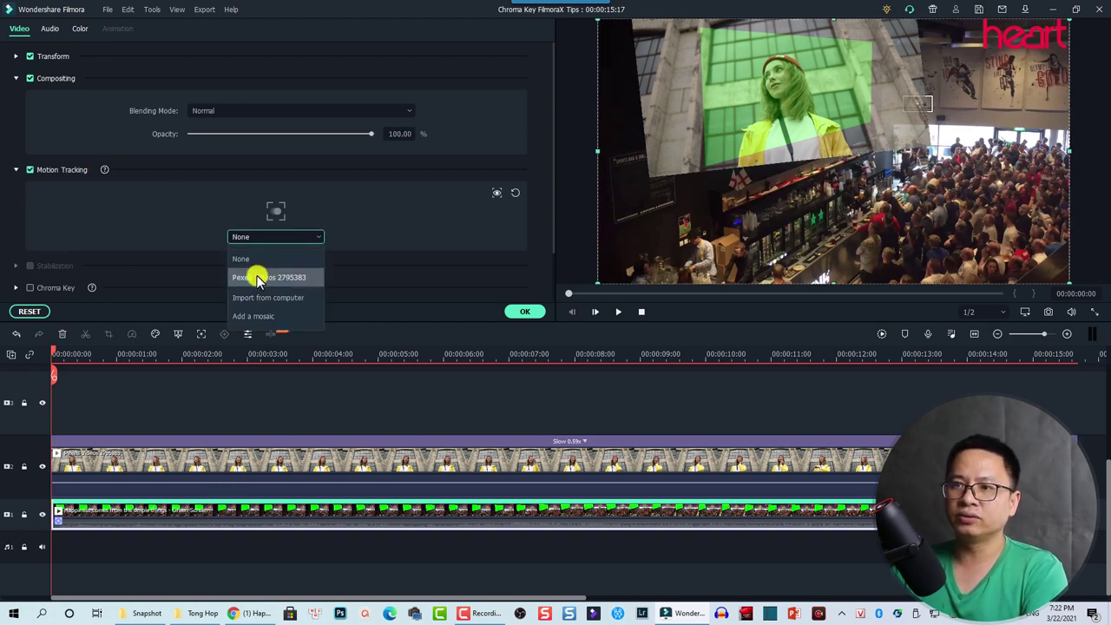
left_click(258, 278)
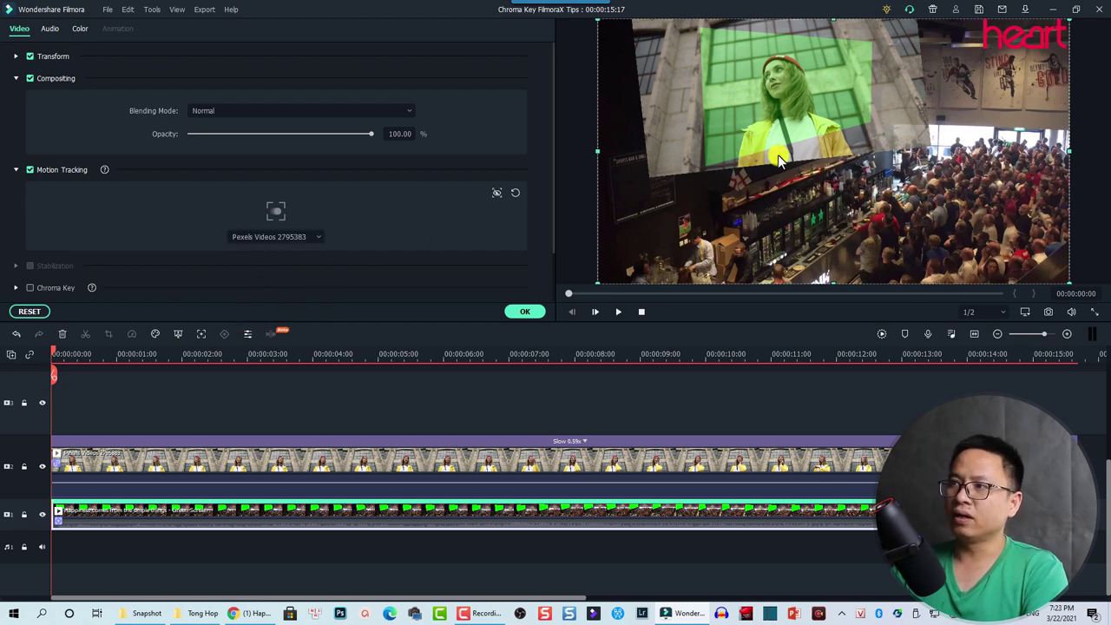
left_click(662, 388)
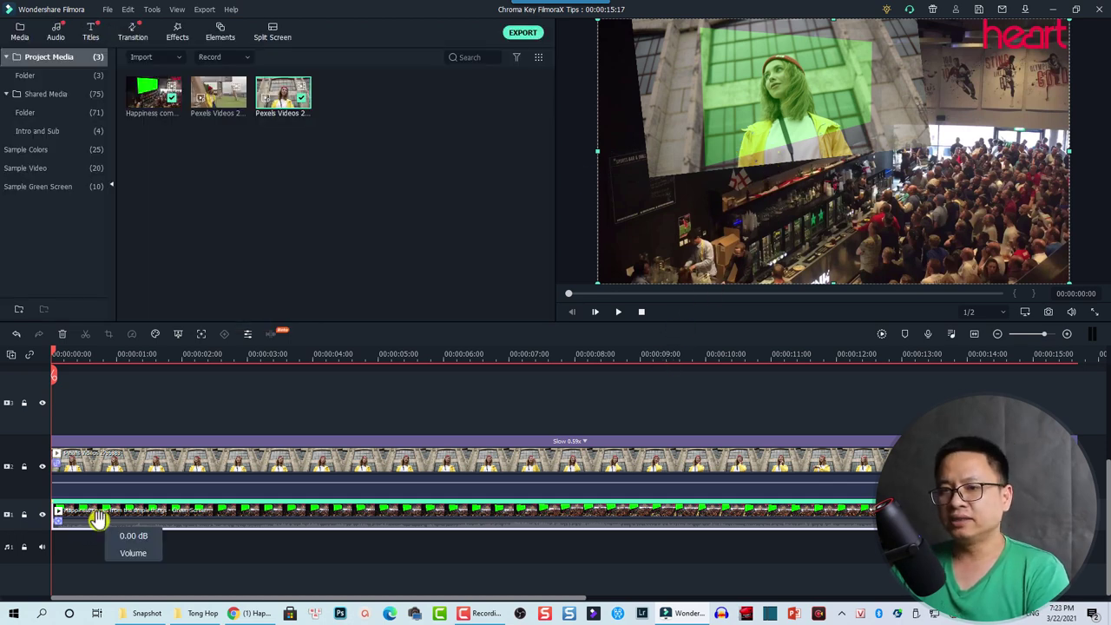
- Copy the crowd clip, lock tracks 1 and 2, and paste the copy onto track 3
right_click(148, 518)
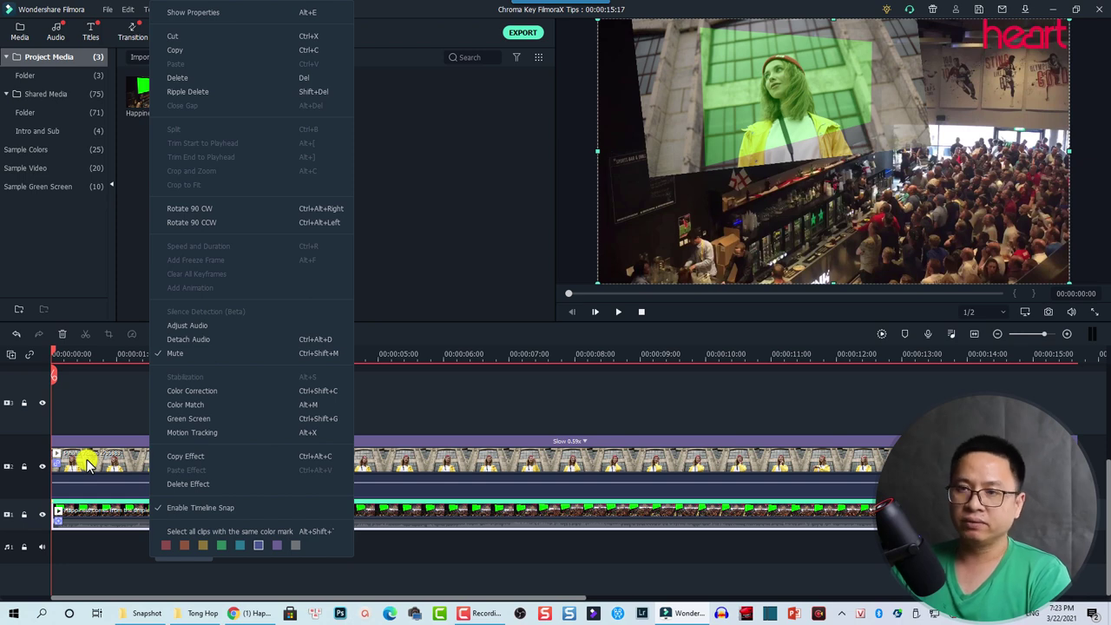
left_click(183, 50)
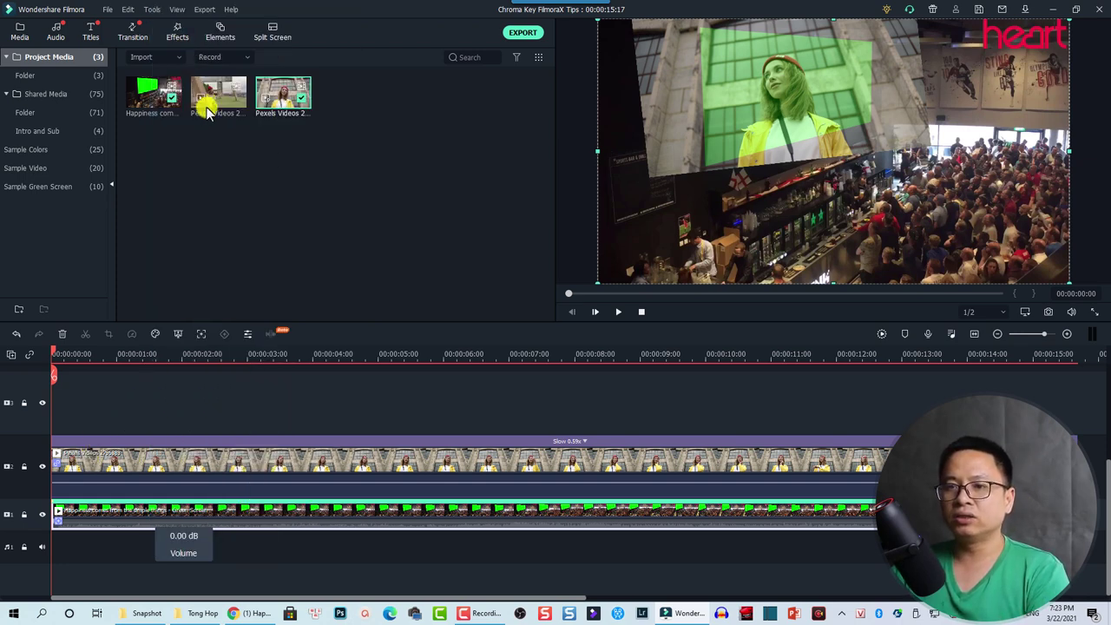
left_click(24, 466)
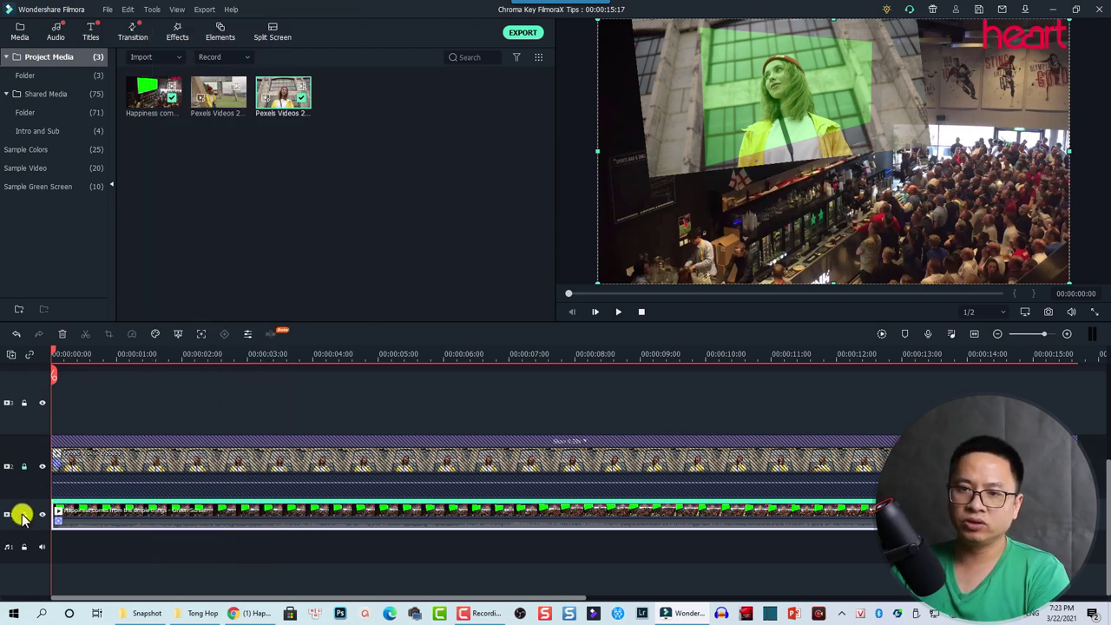
left_click(24, 515)
key("ctrl+v")
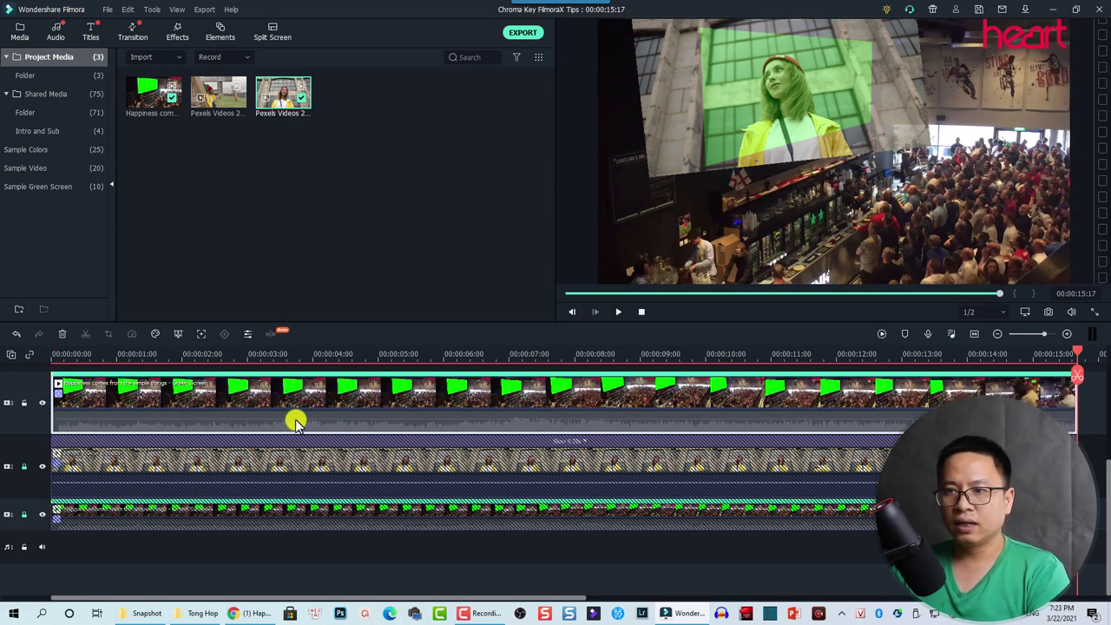
double_click(126, 401)
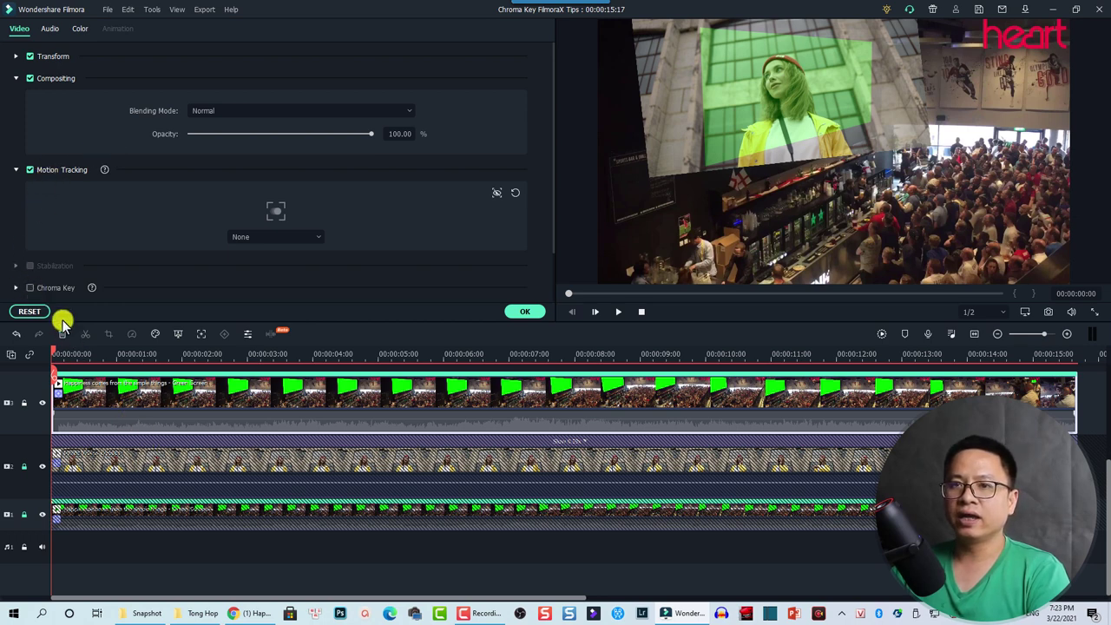
- Enable Chroma Key on the top crowd copy, reset the woman clip to 100% opacity, and render the preview
left_click(30, 289)
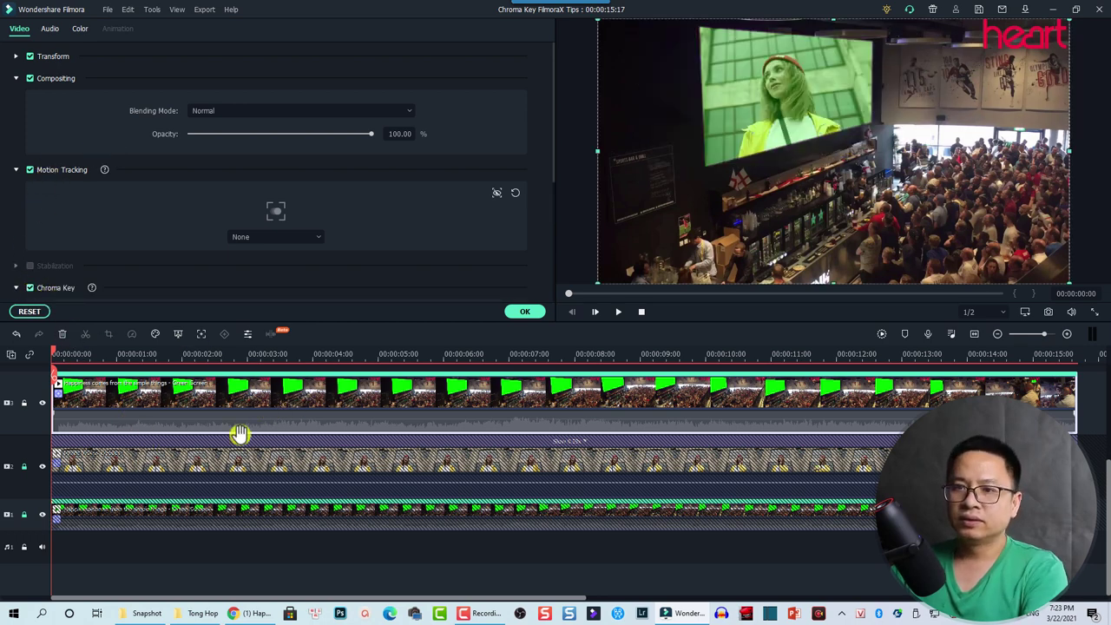
left_click(25, 466)
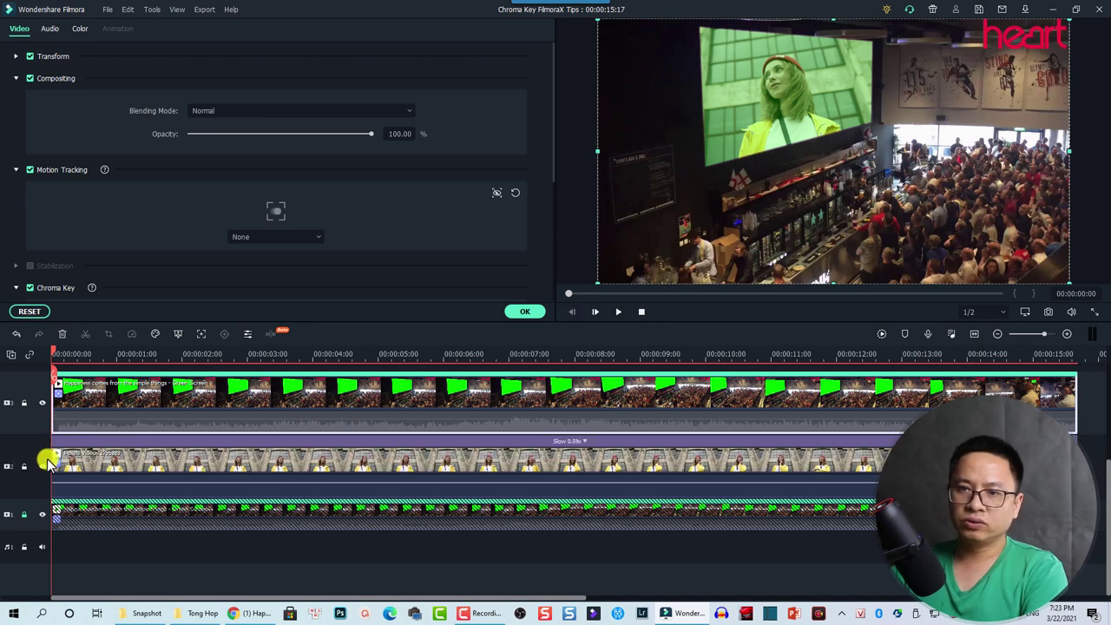
left_click(142, 462)
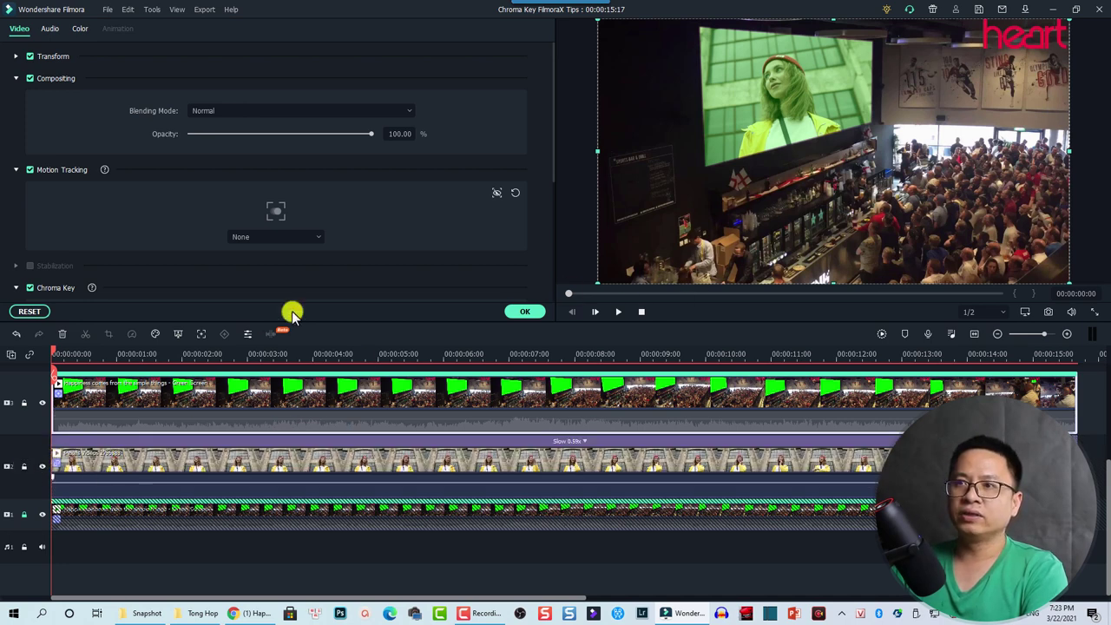
left_click(441, 135)
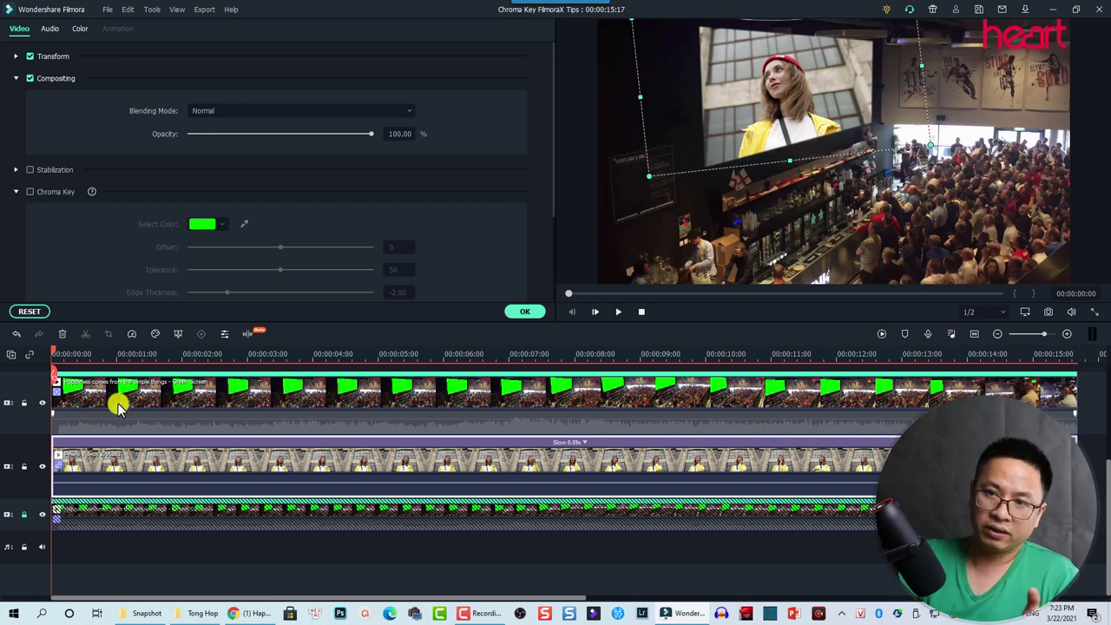
left_click(525, 311)
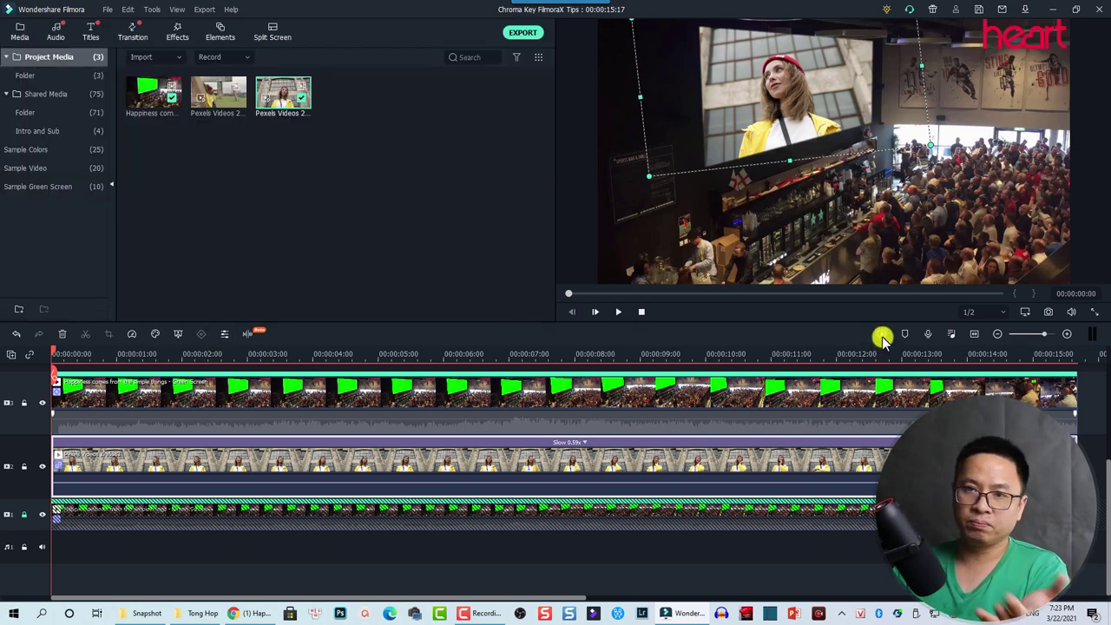
left_click(882, 335)
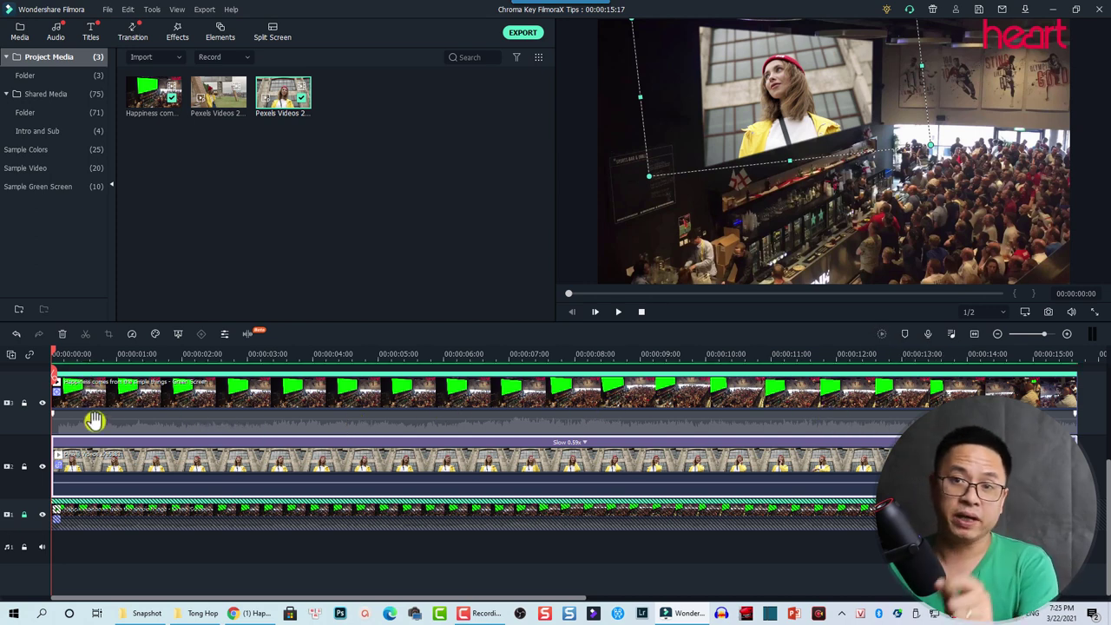
key("space")
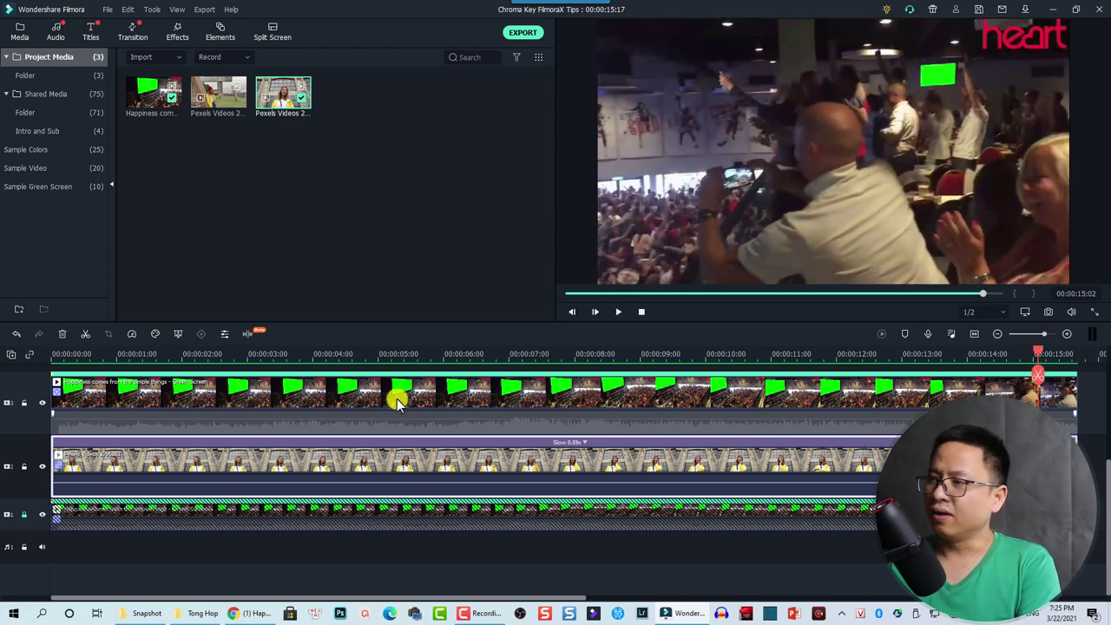
left_click_drag(1039, 352, 742, 368)
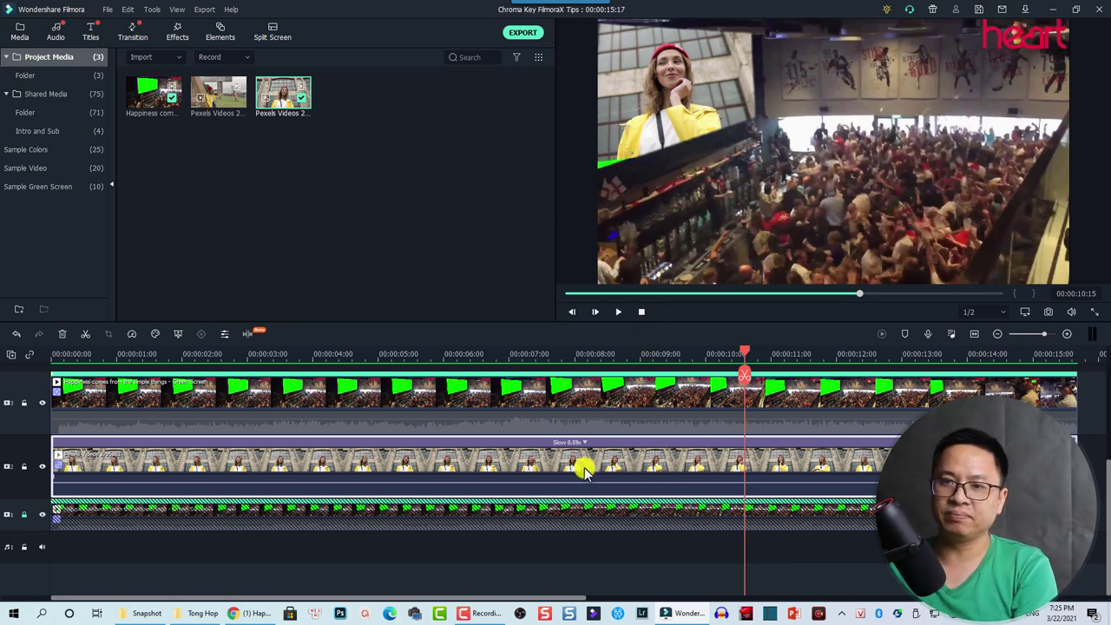
left_click(40, 405)
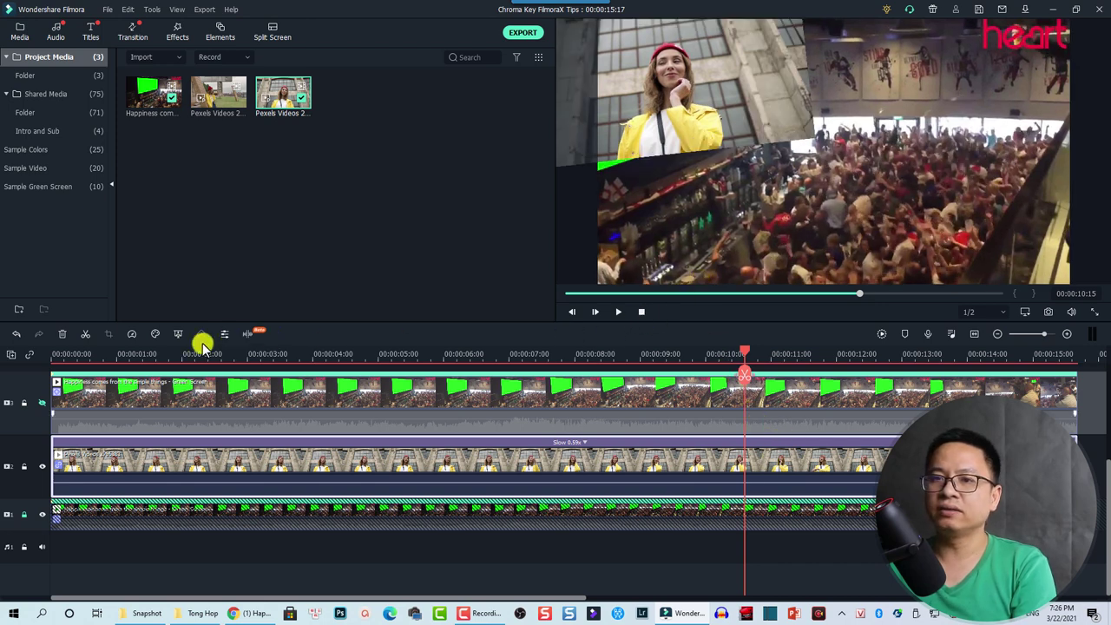
left_click(55, 354)
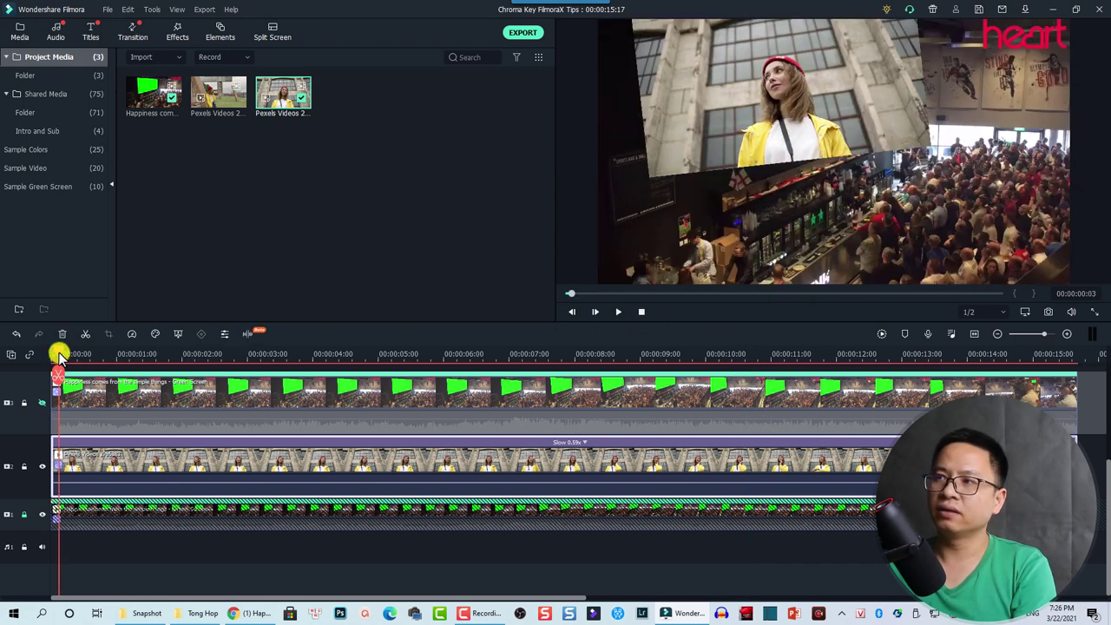
- Play from frame 0, enlarge the woman clip to fill the billboard, and play back to check
left_click_drag(39, 356, 25, 351)
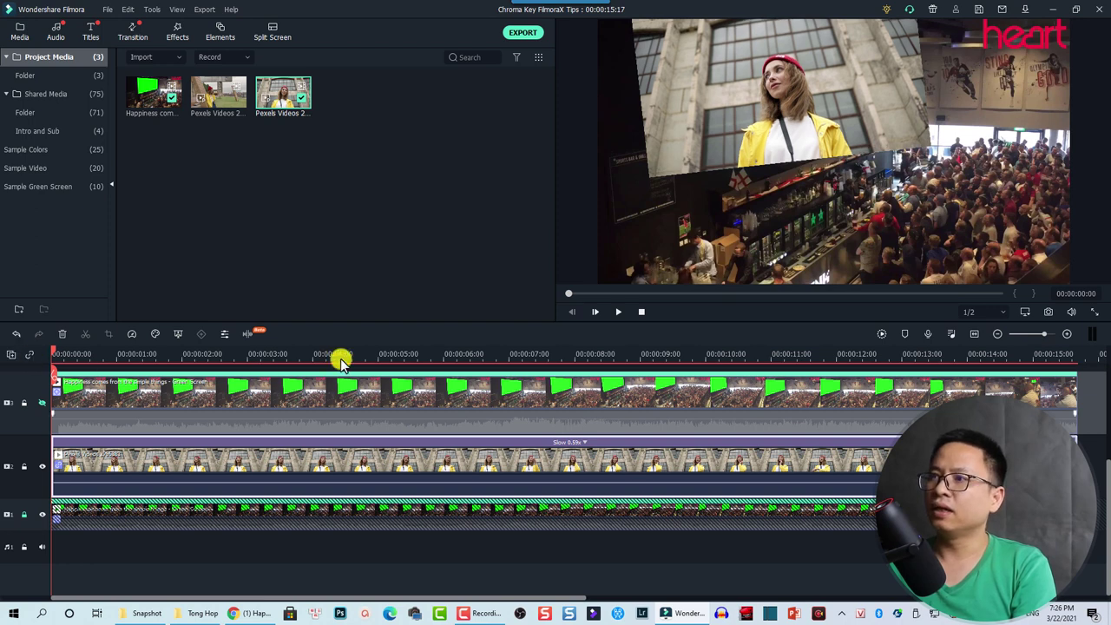
key("space")
key("space")
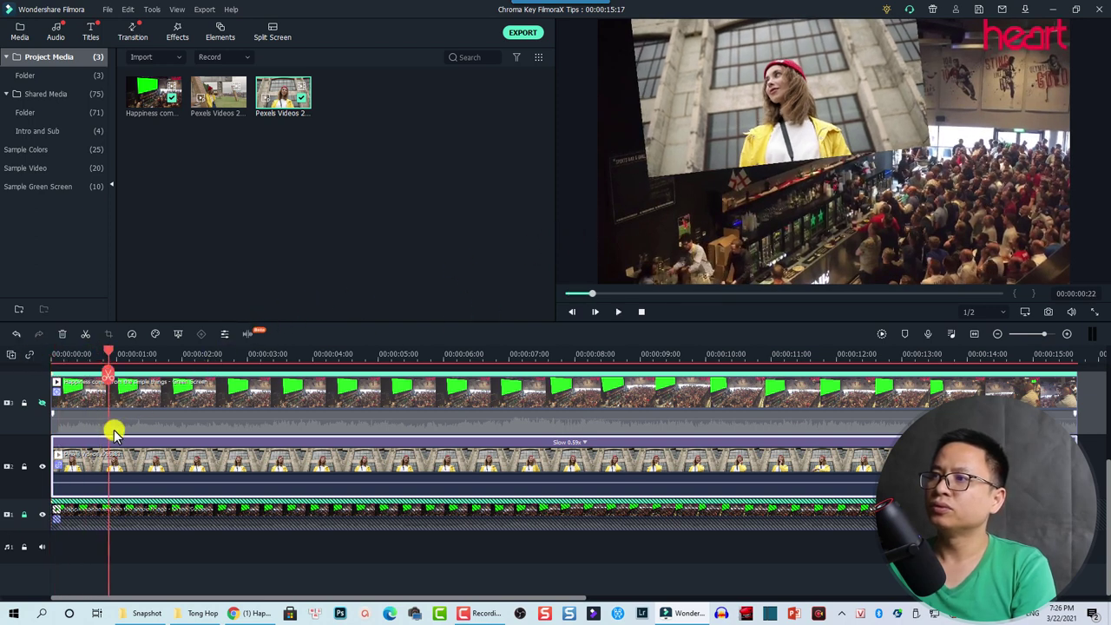
left_click(673, 165)
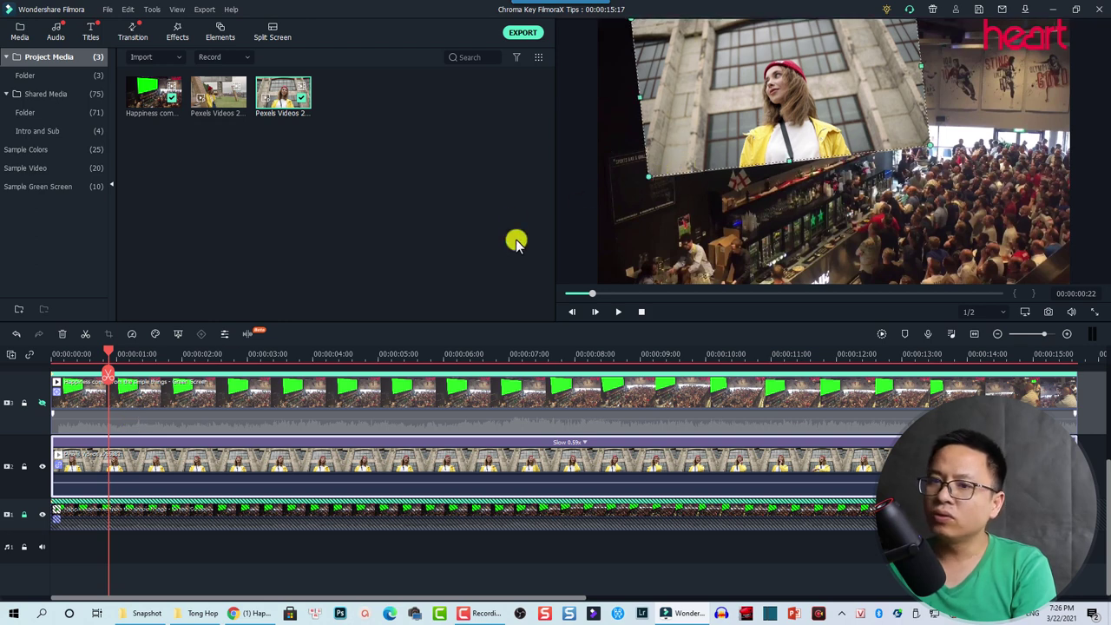
left_click_drag(650, 174, 632, 184)
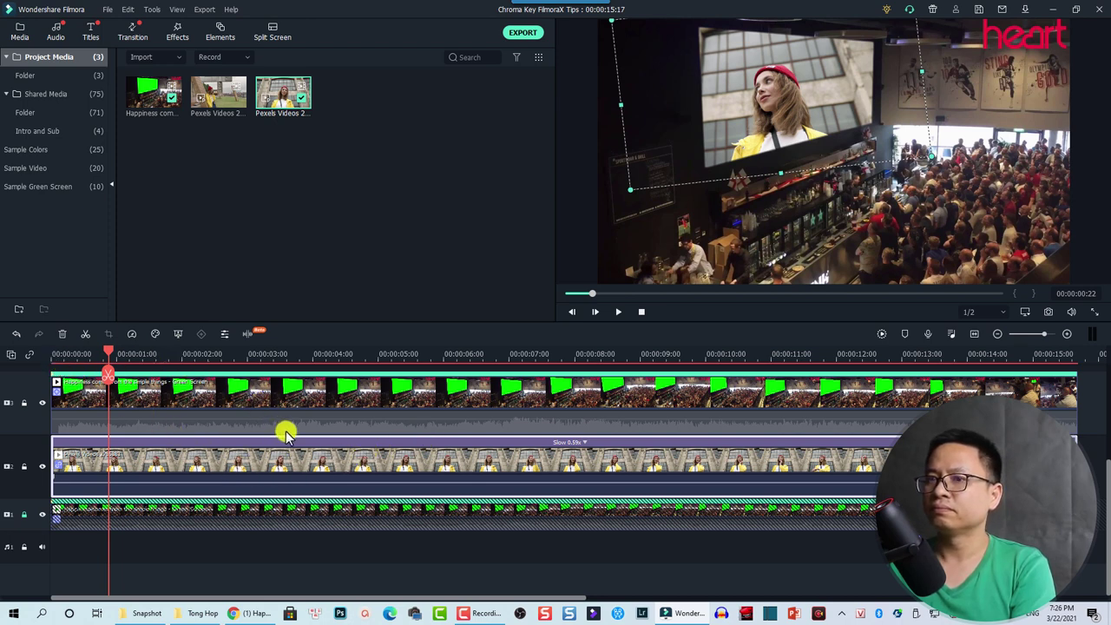
key("space")
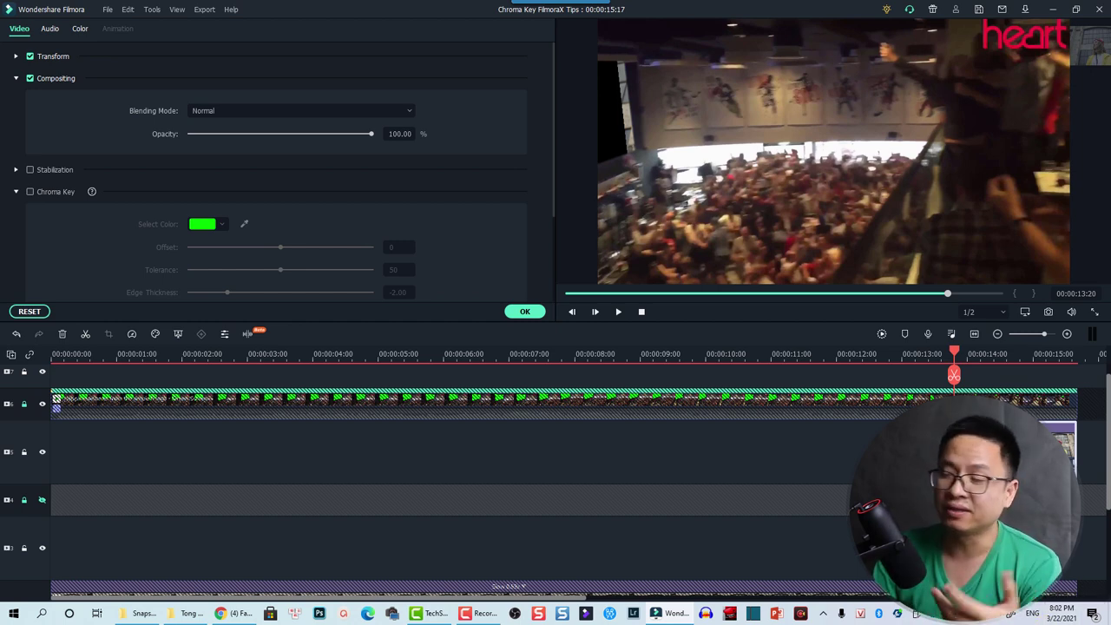
scroll(963, 577, "down", 4)
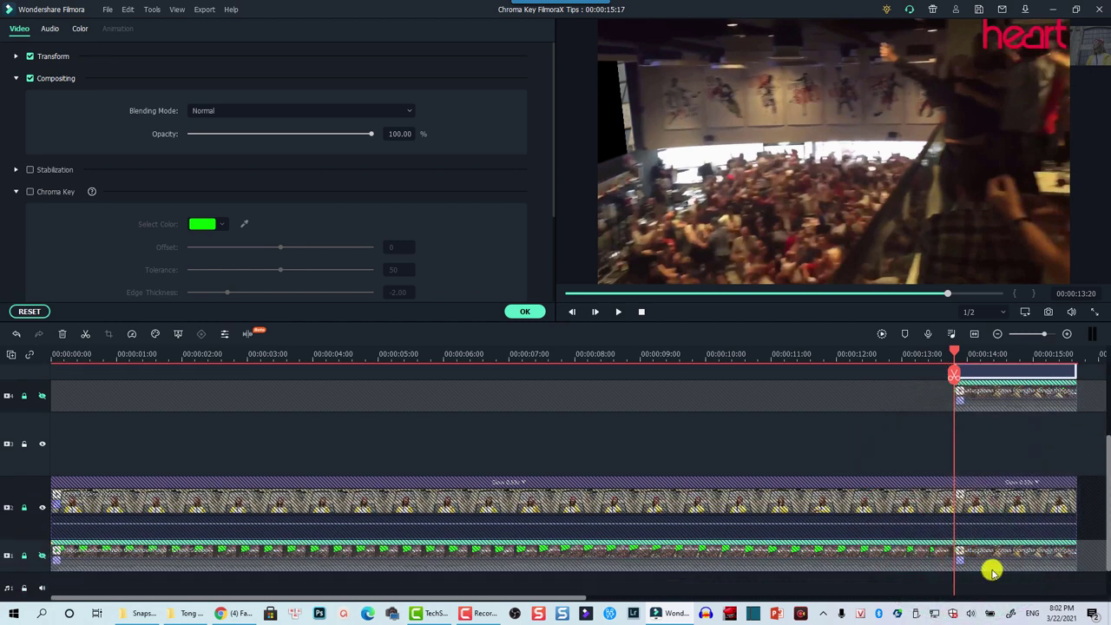
scroll(1040, 512, "up", 1)
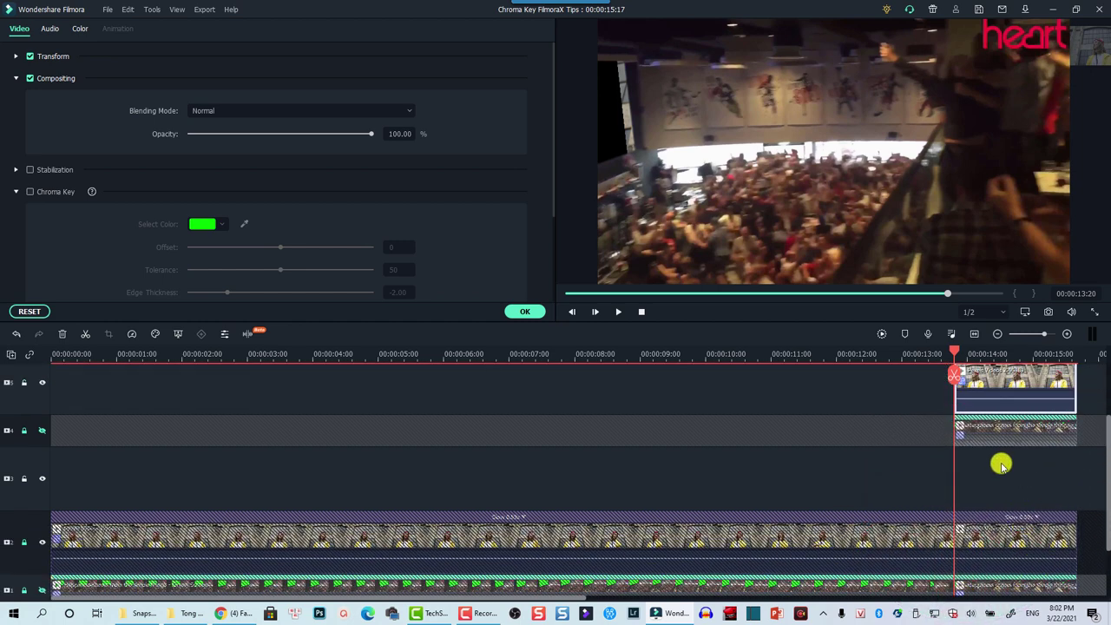
left_click_drag(962, 349, 974, 352)
scroll(997, 528, "down", 1)
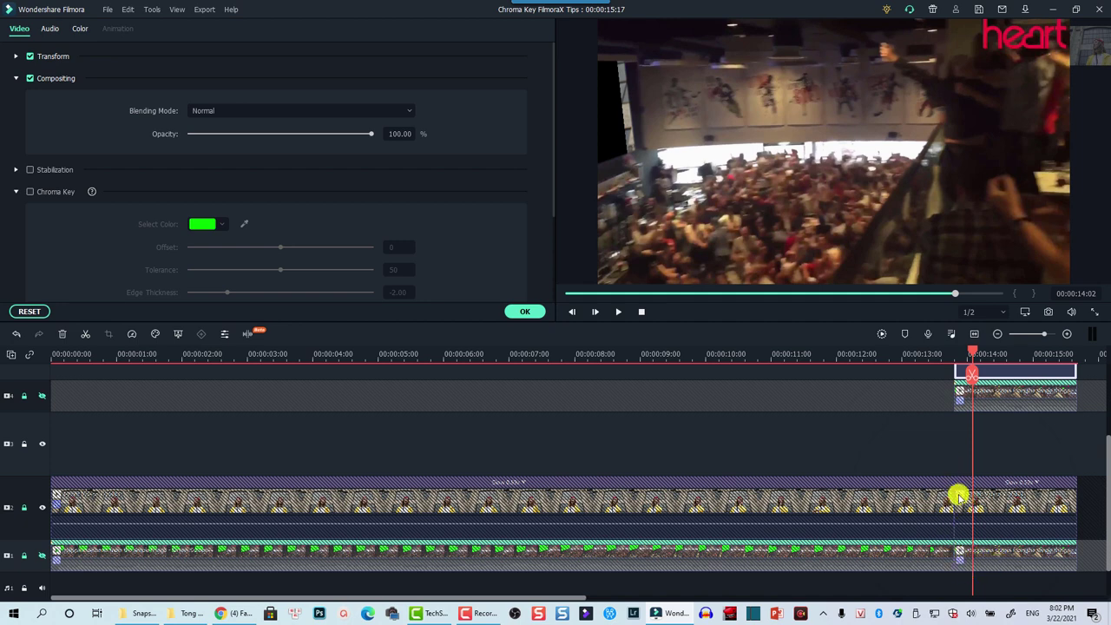
scroll(982, 443, "up", 1)
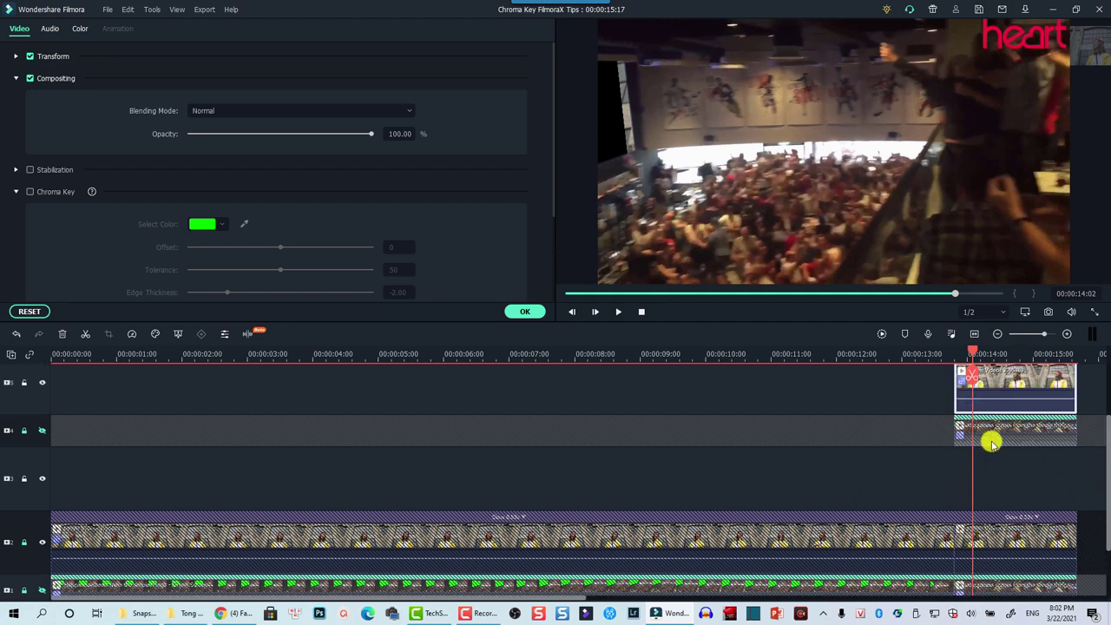
scroll(994, 447, "up", 1)
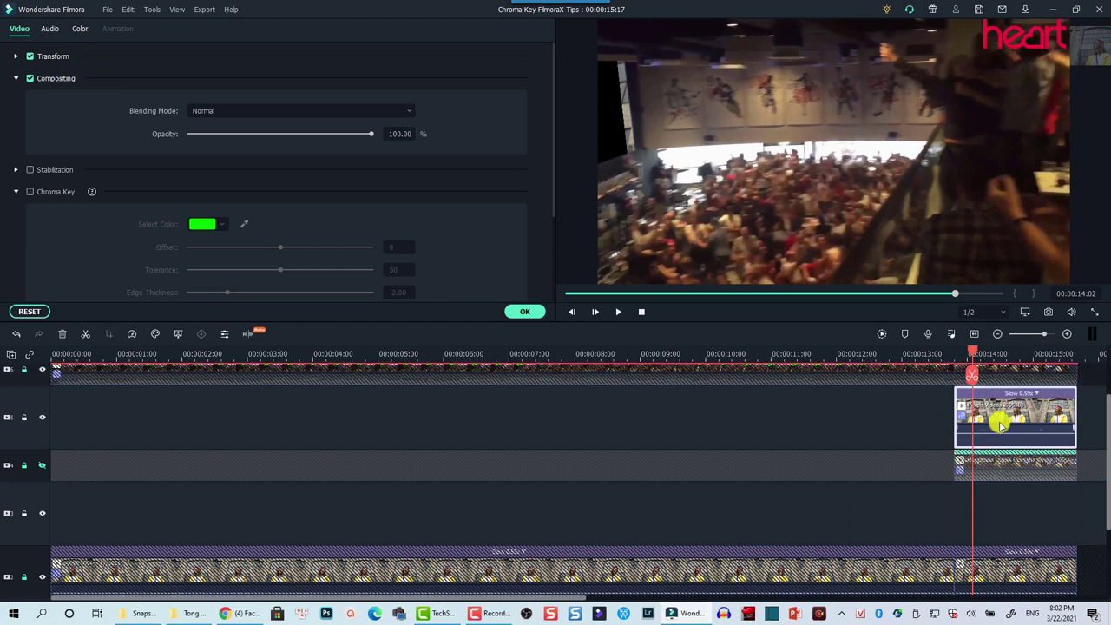